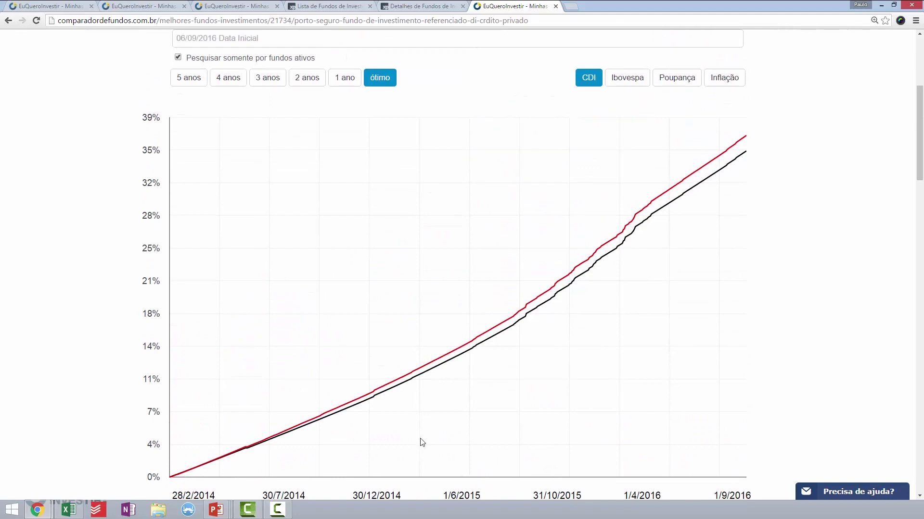
# Review the Porto Seguro fund's chart and move its browser tab to second place, beside the Bradesco fund's tab
pyautogui.scroll(2, 380, 111)
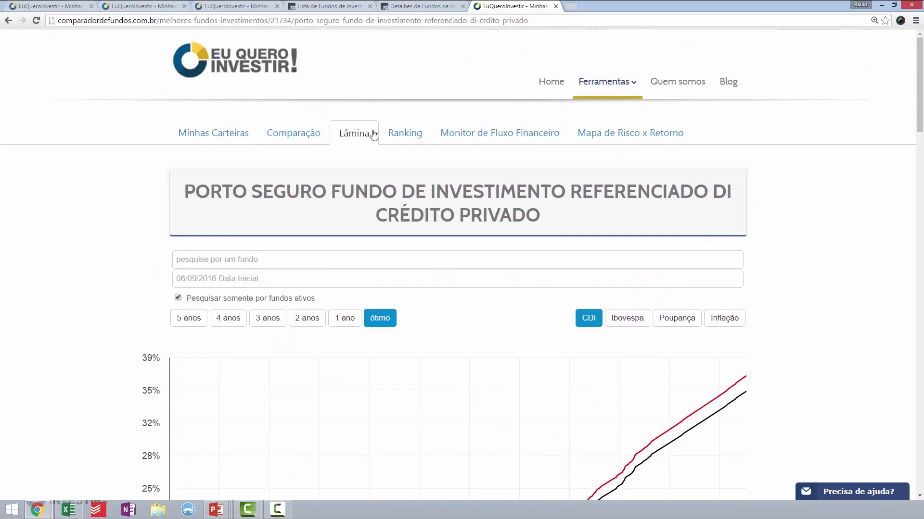
pyautogui.scroll(-6, 481, 282)
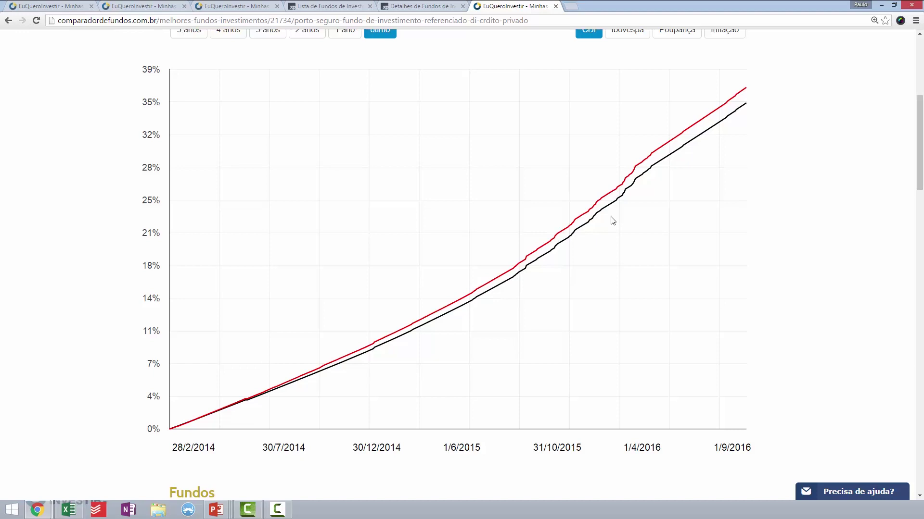
pyautogui.moveTo(536, 254)
pyautogui.moveTo(500, 5); pyautogui.dragTo(130, 4)
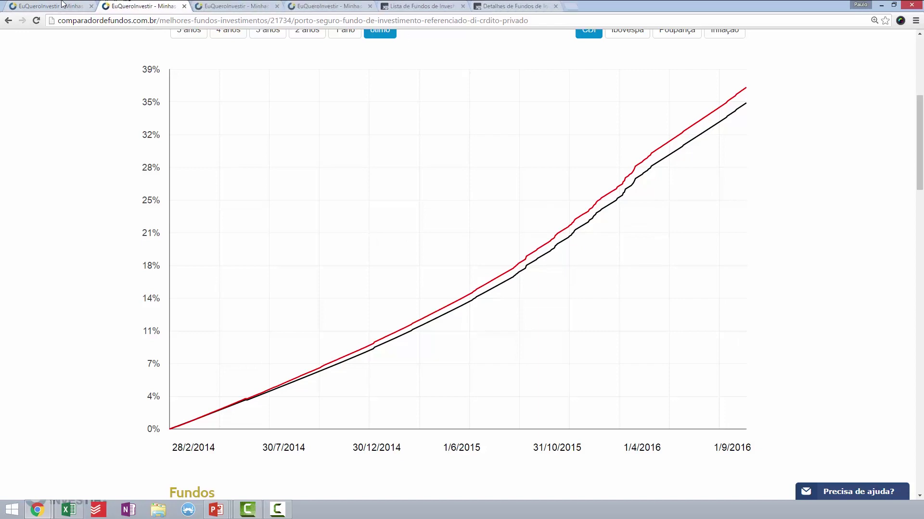
# Set the Bradesco Hiperfundo performance chart to the 2 anos period
pyautogui.click(48, 6)
pyautogui.scroll(4, 570, 260)
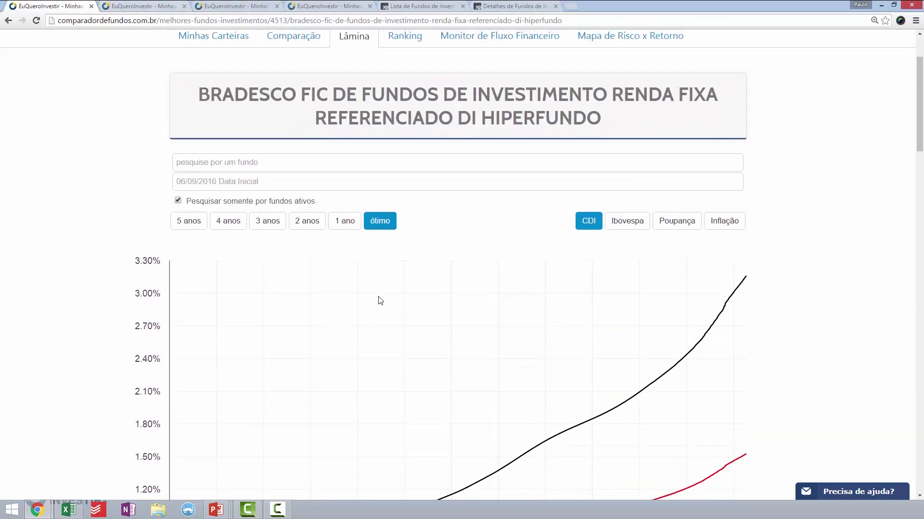
pyautogui.click(305, 230)
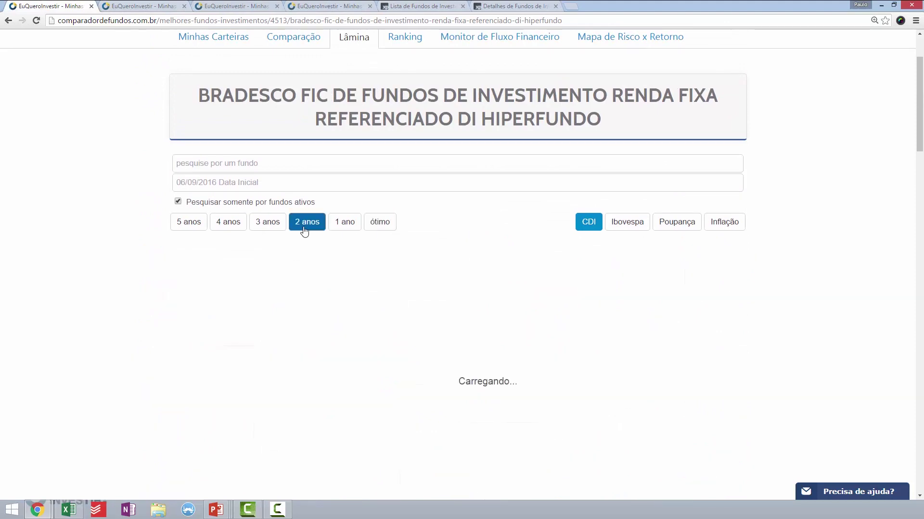
# Set the Porto Seguro Crédito Privado fund's performance chart to the 2 anos period
pyautogui.click(172, 7)
pyautogui.scroll(3, 415, 311)
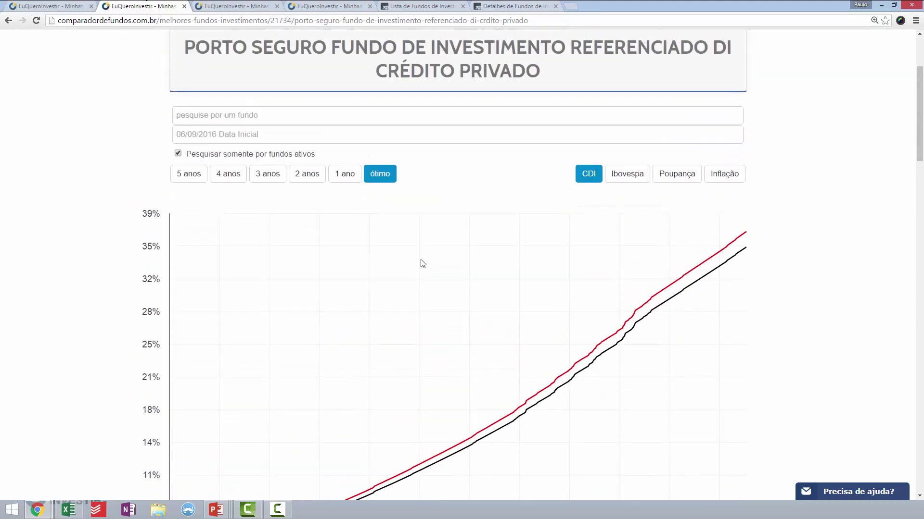
pyautogui.click(320, 180)
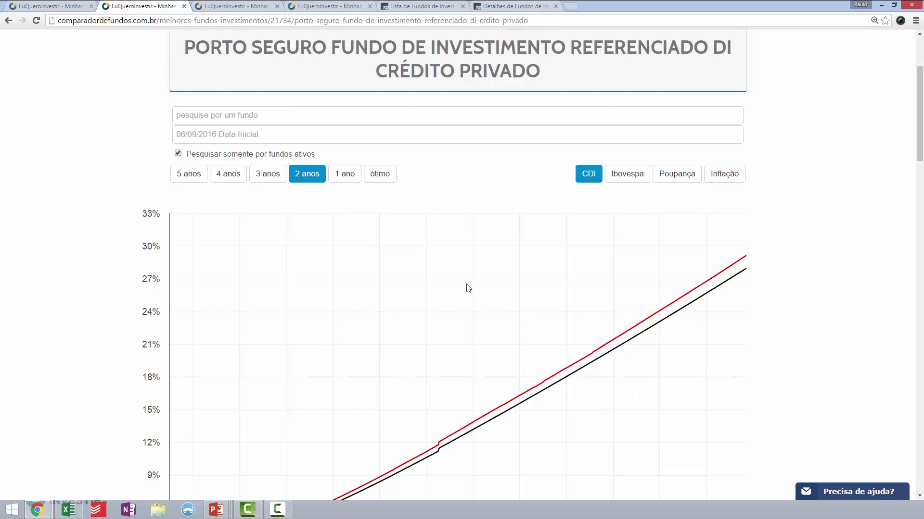
# Compare the two-year performance of the Bradesco and Porto Seguro funds against the CDI, including Bradesco's return figures
pyautogui.scroll(-2, 428, 336)
pyautogui.click(66, 6)
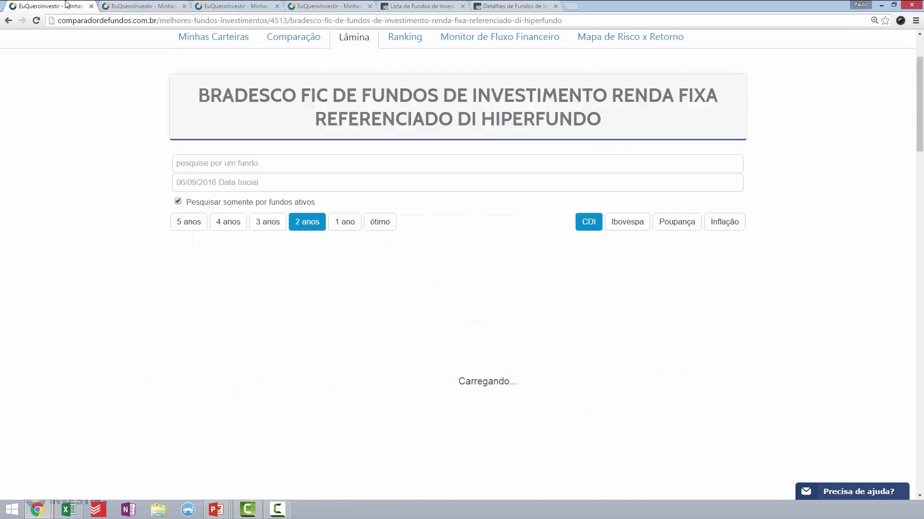
pyautogui.scroll(-8, 458, 258)
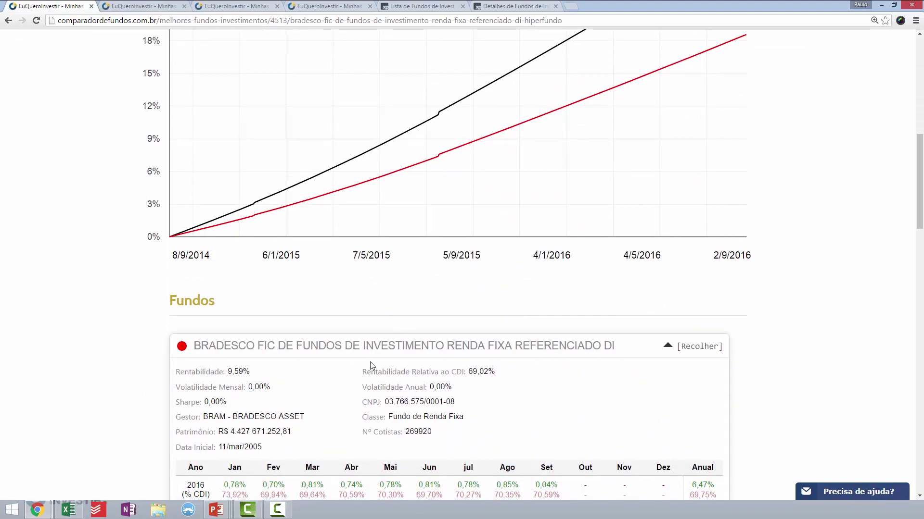
pyautogui.scroll(-1, 580, 231)
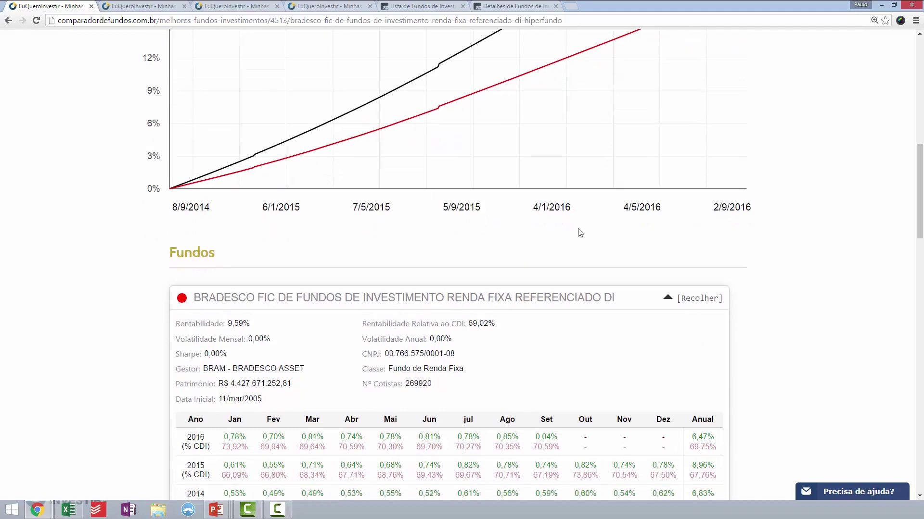
pyautogui.scroll(3, 720, 161)
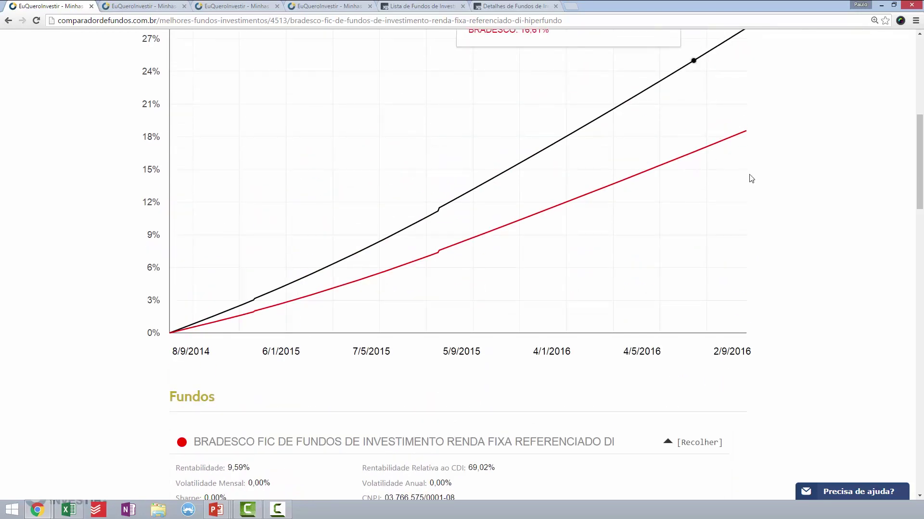
pyautogui.scroll(-2, 488, 411)
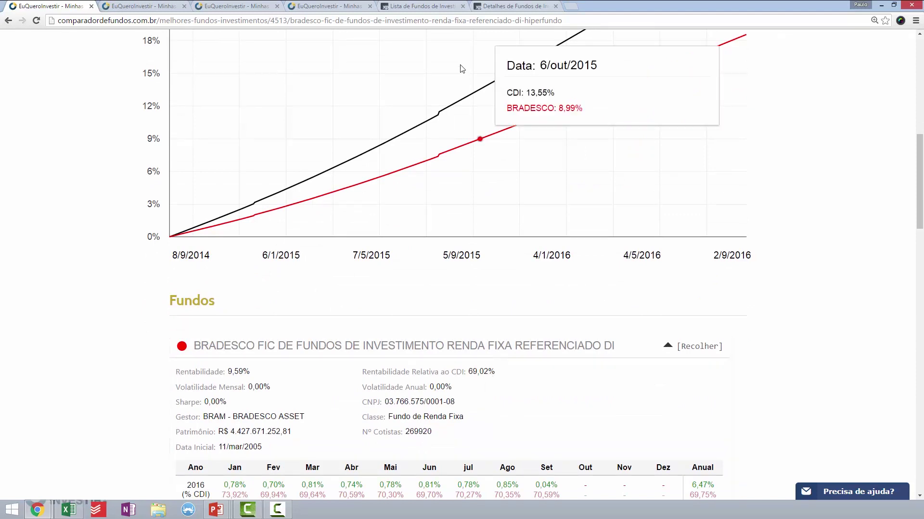
pyautogui.click(144, 6)
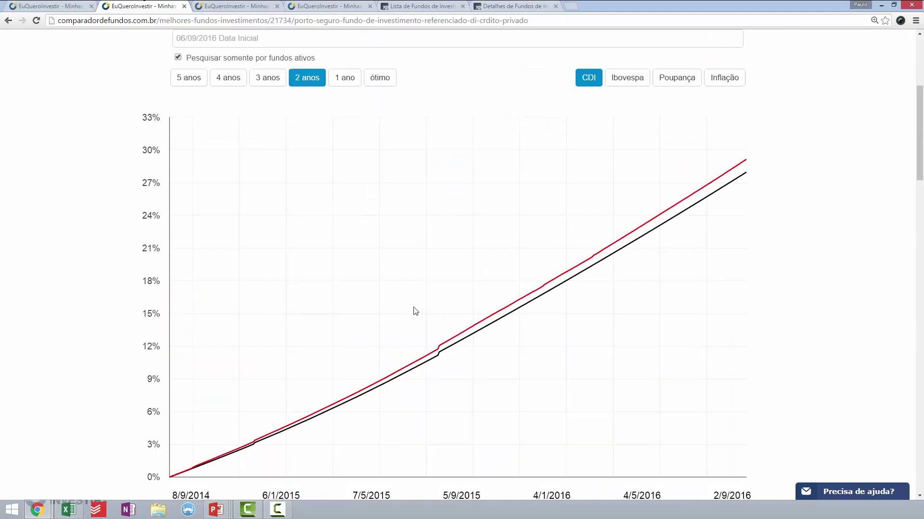
pyautogui.scroll(3, 399, 310)
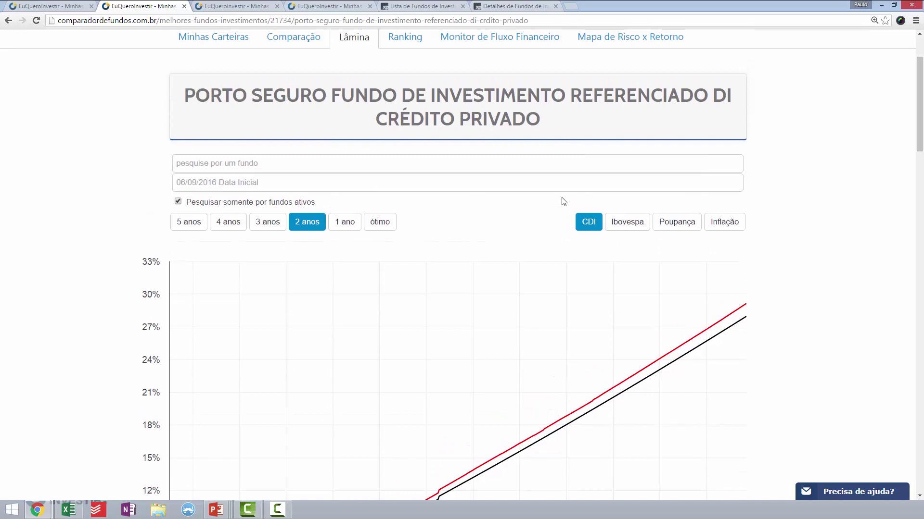
# Examine the Porto Seguro fund's complementary information on the XP site, highlighting its applied administration fee
pyautogui.click(492, 5)
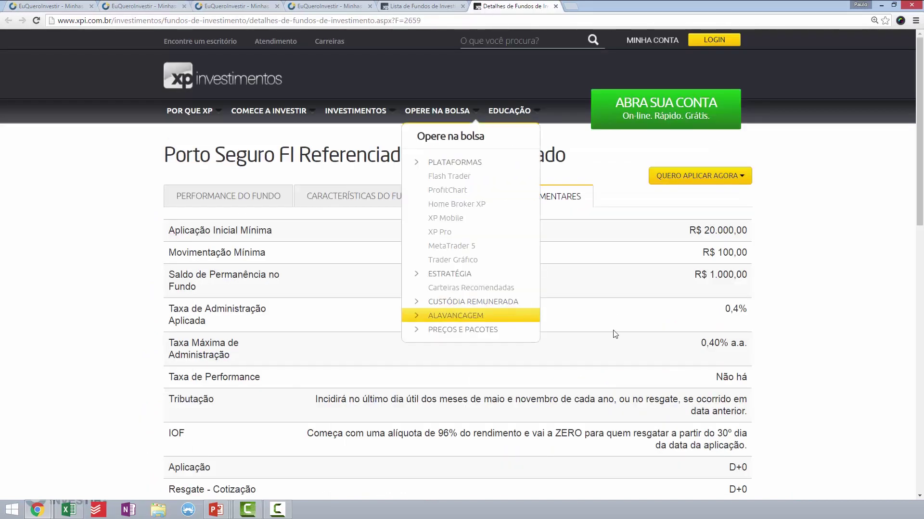
pyautogui.moveTo(724, 309); pyautogui.dragTo(749, 308)
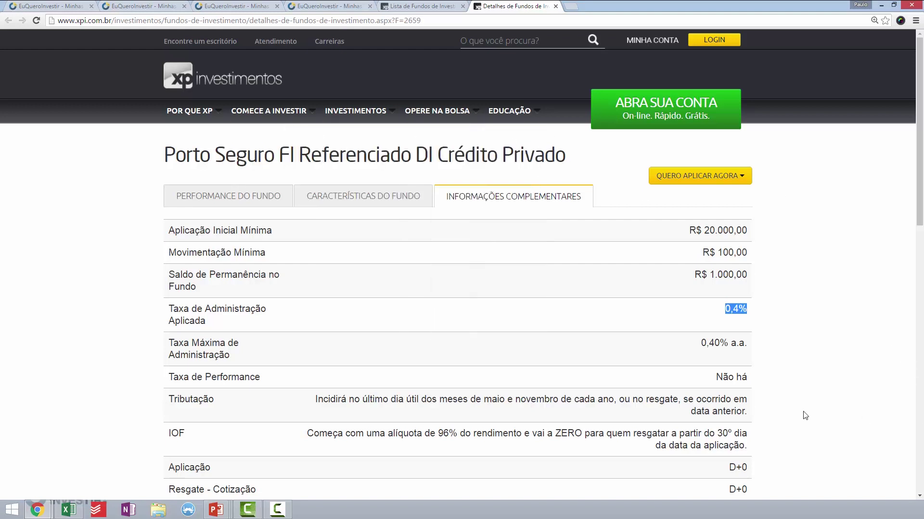
pyautogui.scroll(-1, 695, 385)
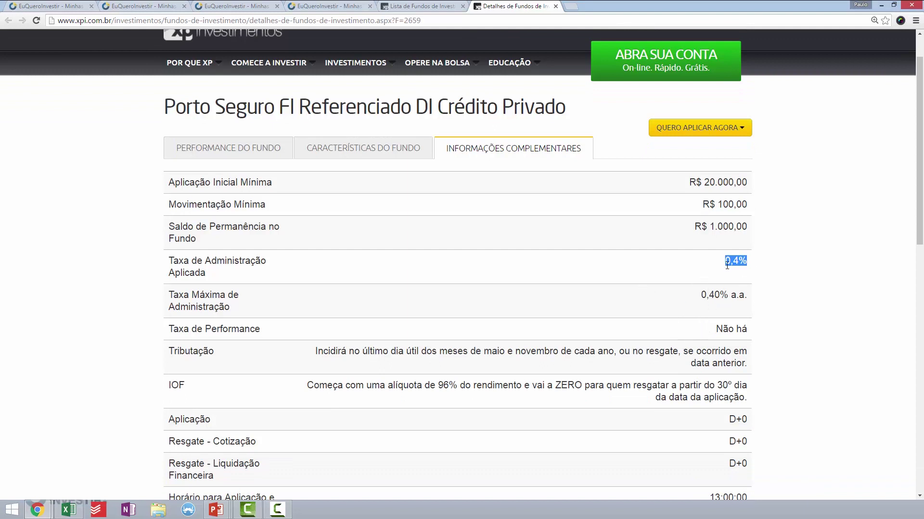
pyautogui.click(729, 327)
pyautogui.moveTo(728, 326); pyautogui.dragTo(743, 331)
pyautogui.moveTo(731, 272); pyautogui.dragTo(738, 273)
# Switch to the PALESTRA.xlsx workbook in Excel and bring up the Fundos section of the Ativos sheet
pyautogui.click(107, 5)
pyautogui.click(75, 5)
pyautogui.click(155, 5)
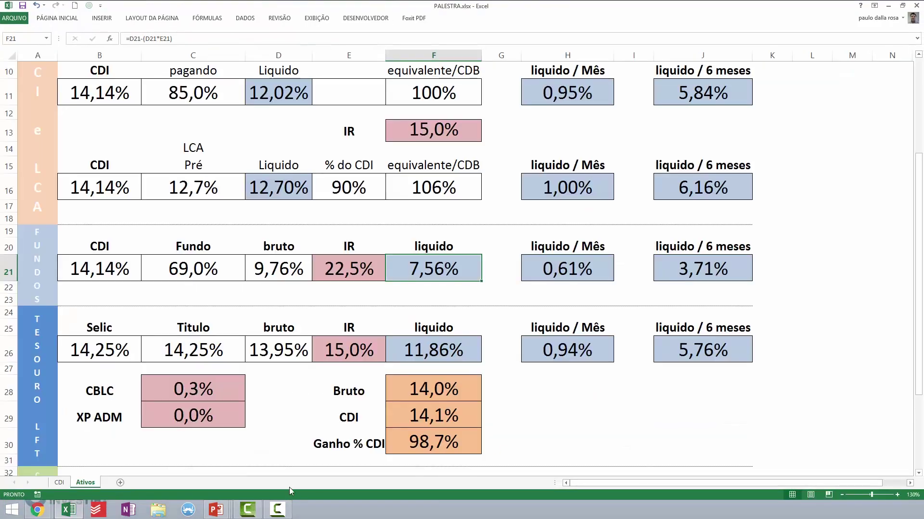
pyautogui.scroll(2, 202, 341)
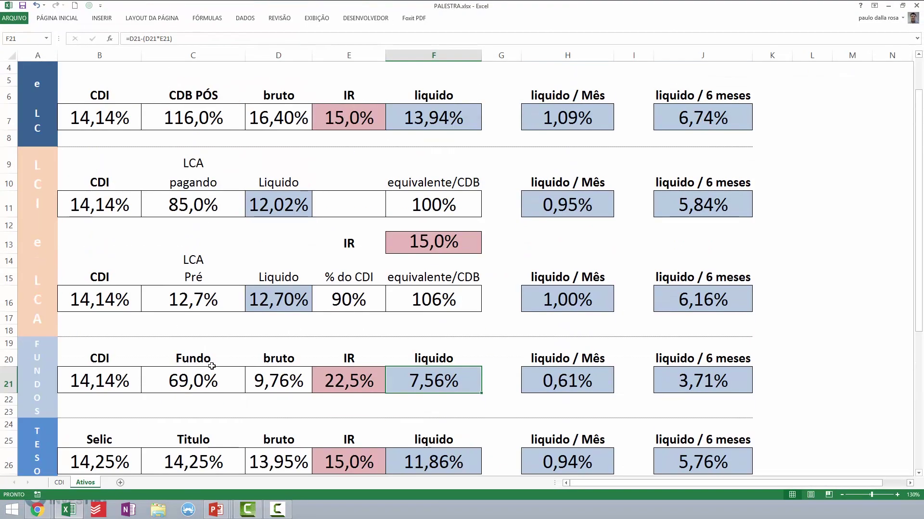
pyautogui.scroll(-4, 212, 366)
# Set the Fundo percentage in C21 to 130% and check the gross return and CDI cells
pyautogui.click(190, 154)
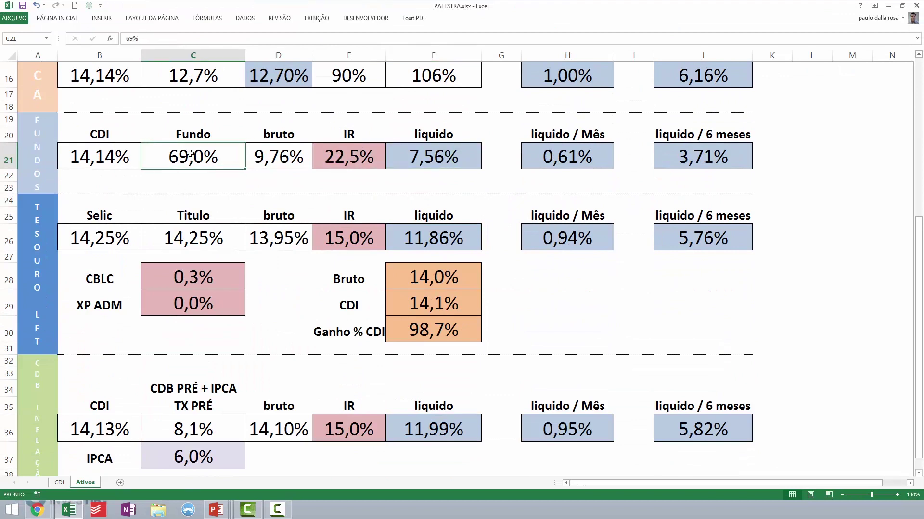
pyautogui.write('130')
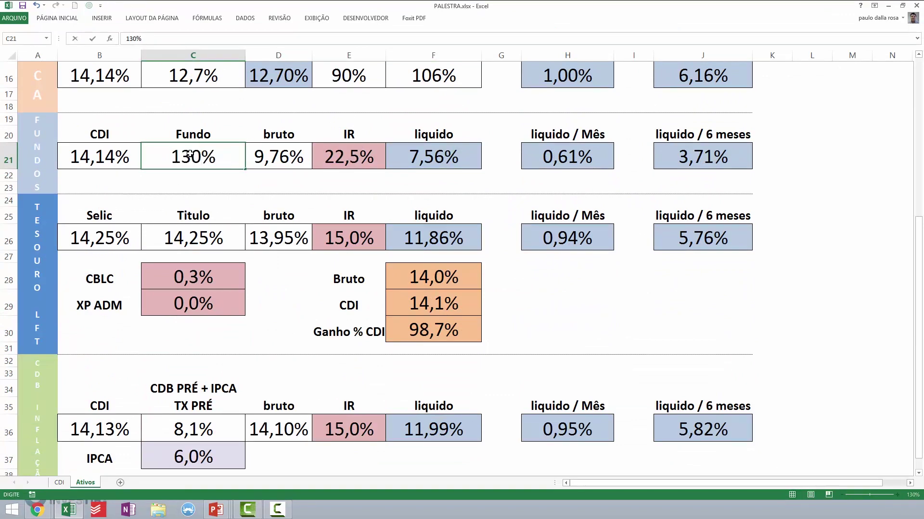
pyautogui.press('Return')
pyautogui.click(287, 157)
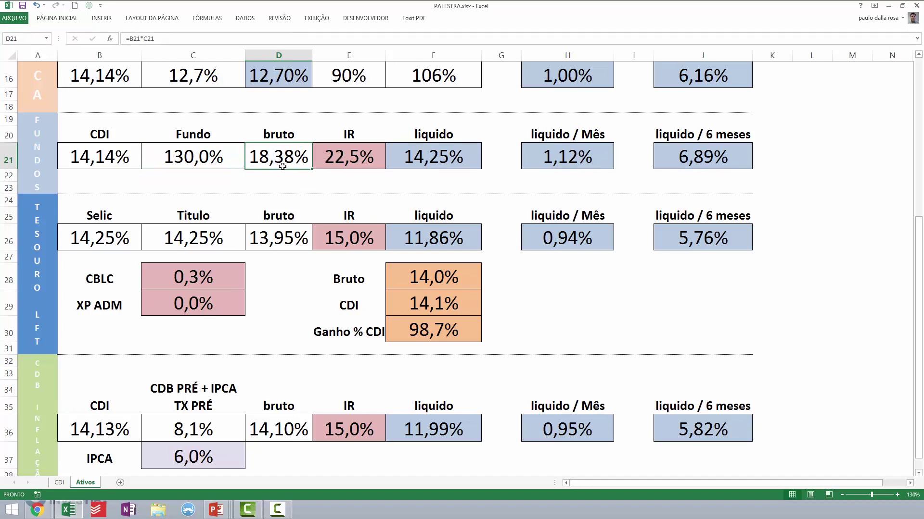
pyautogui.click(93, 153)
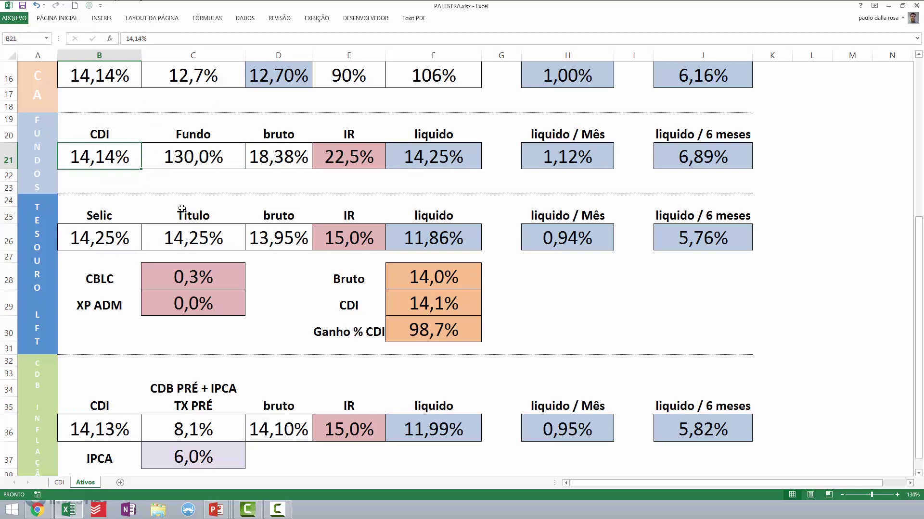
# Set the Fundo percentage in C21 to 105% and check the gross return in D21
pyautogui.click(188, 157)
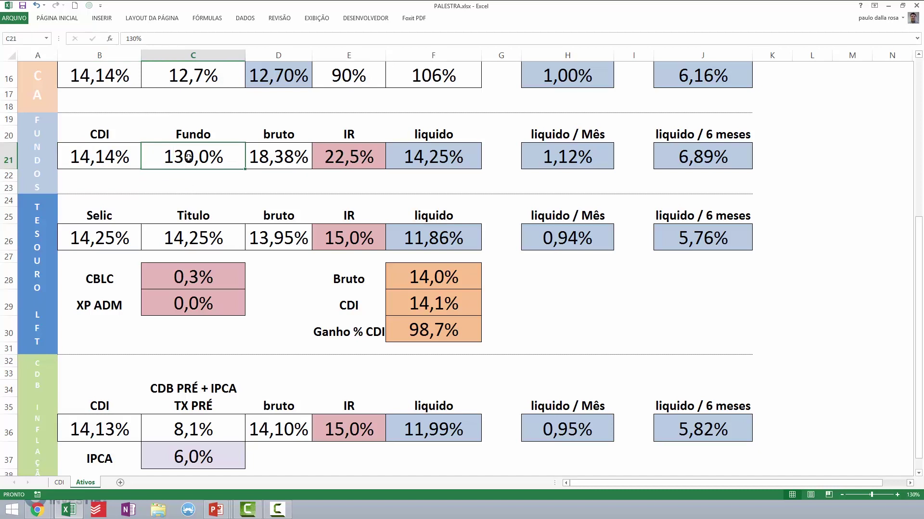
pyautogui.write('105')
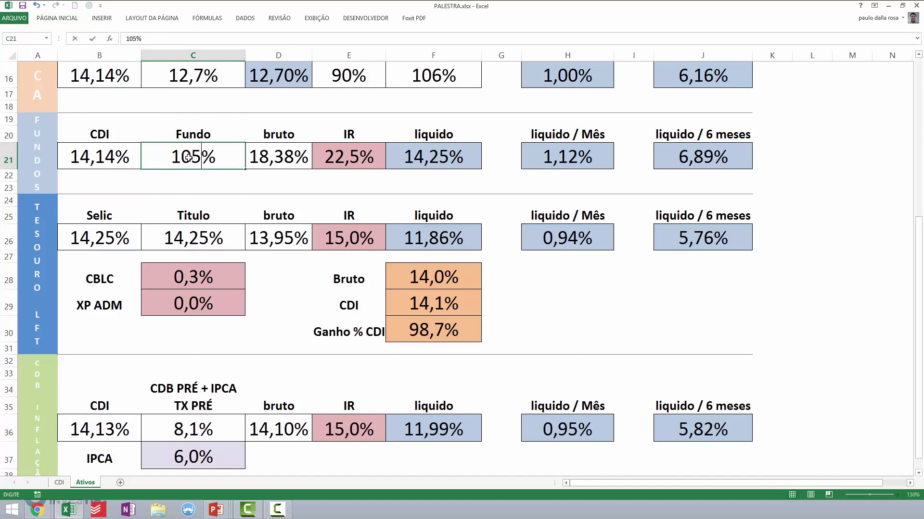
pyautogui.press('Return')
pyautogui.click(270, 162)
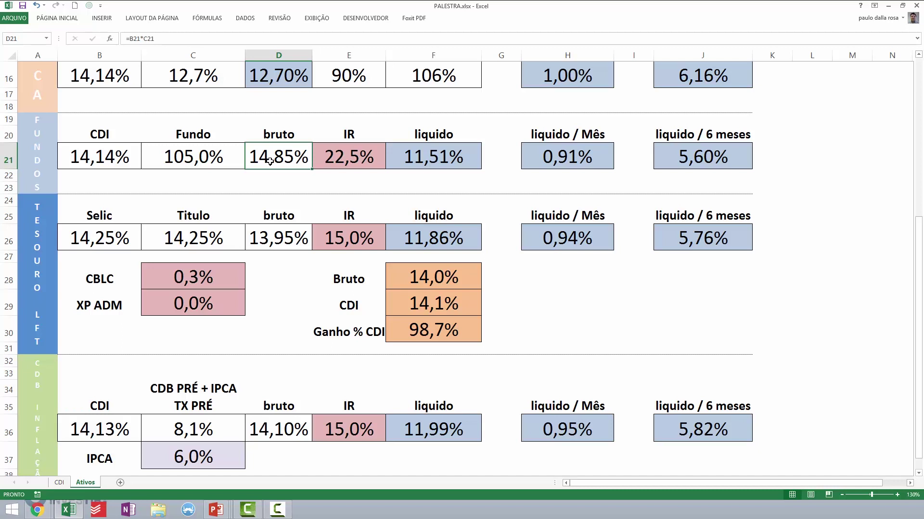
# Switch back to Chrome and review the Porto Seguro fund's XP fee details and its two-year comparison chart
pyautogui.hotkey('alt', 'Tab')
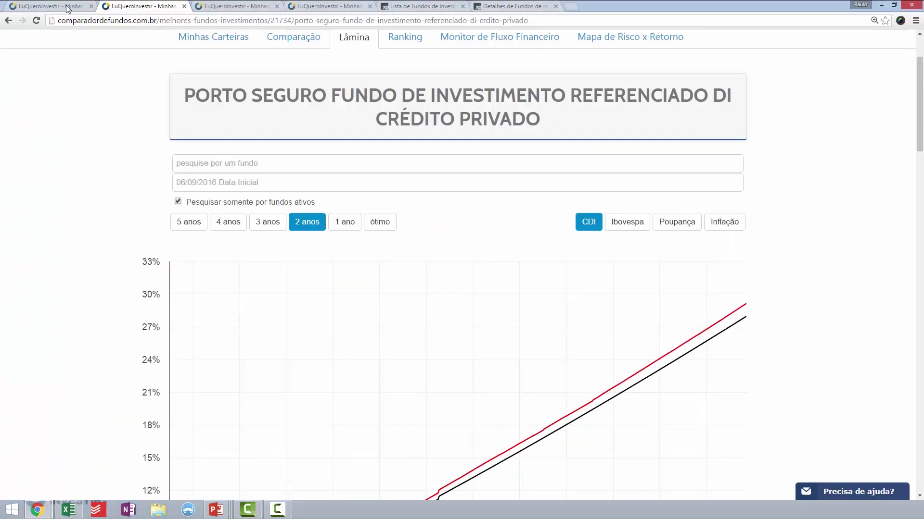
pyautogui.click(498, 6)
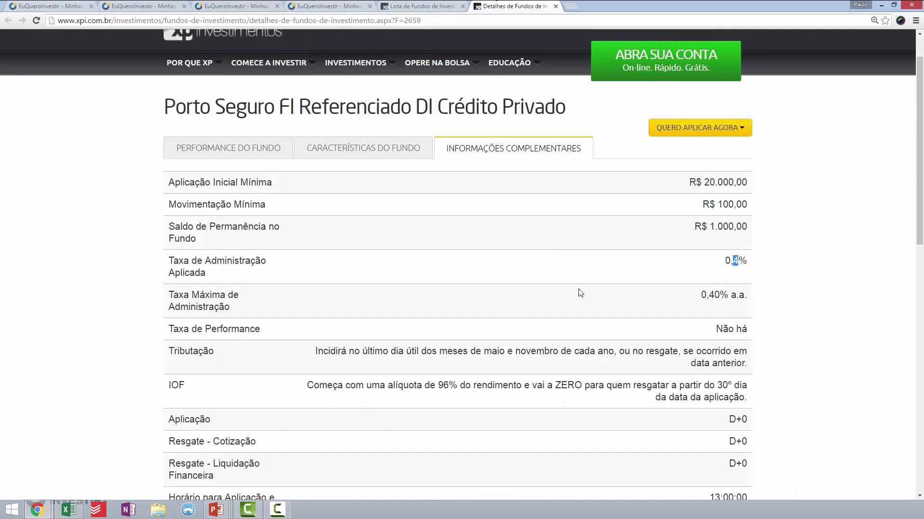
pyautogui.click(144, 7)
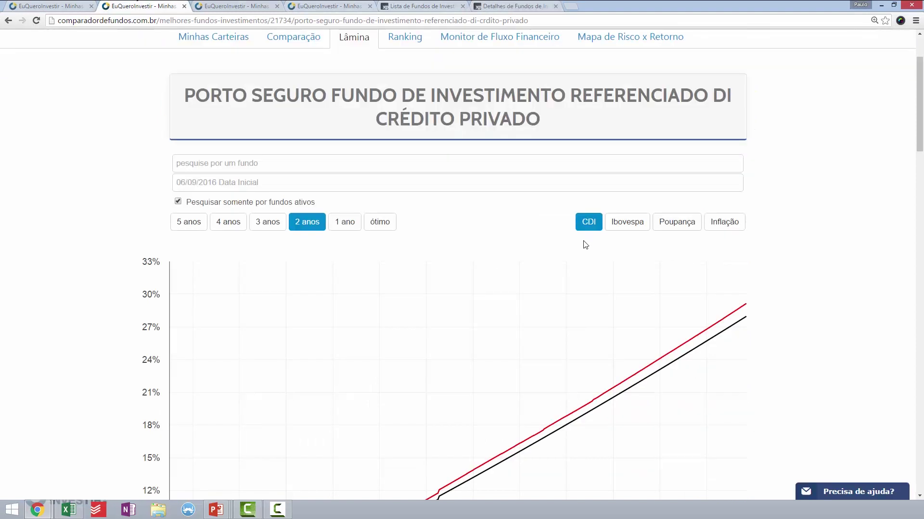
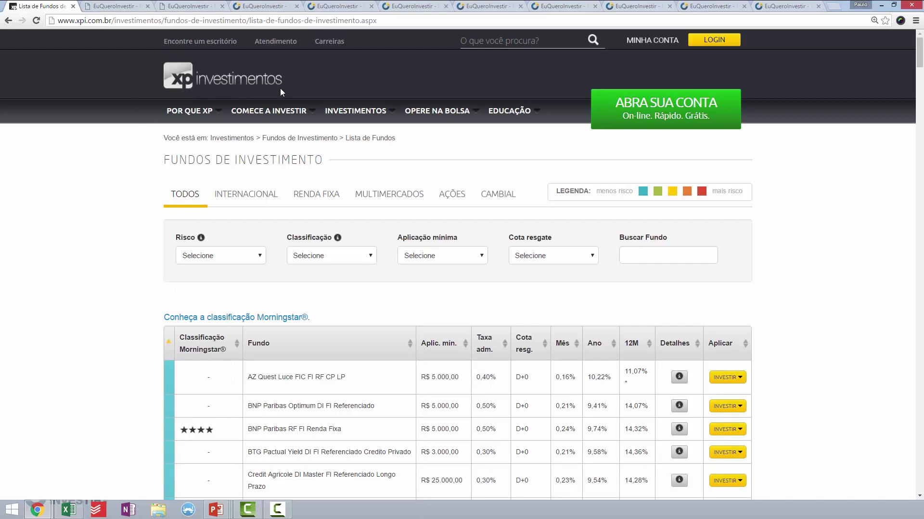
# Find "xp refe" in XP's investment fund list and expand the details of XP Referenciado FI Referenciado DI CP
pyautogui.moveTo(333, 118)
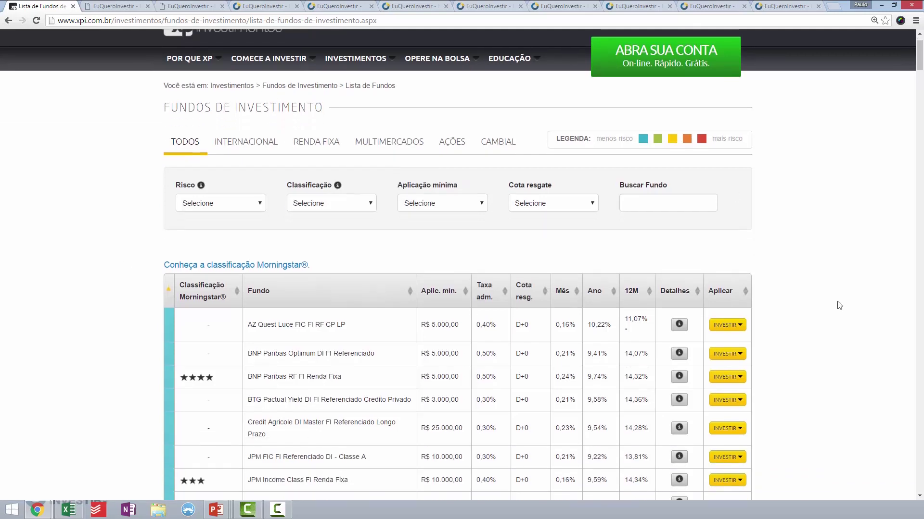
pyautogui.scroll(-3, 840, 303)
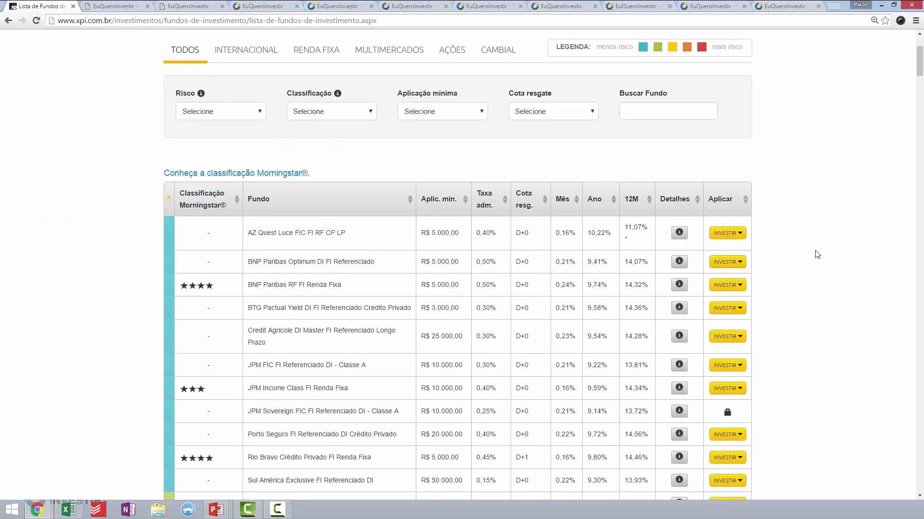
pyautogui.scroll(2, 816, 255)
pyautogui.hotkey('ctrl', 'f')
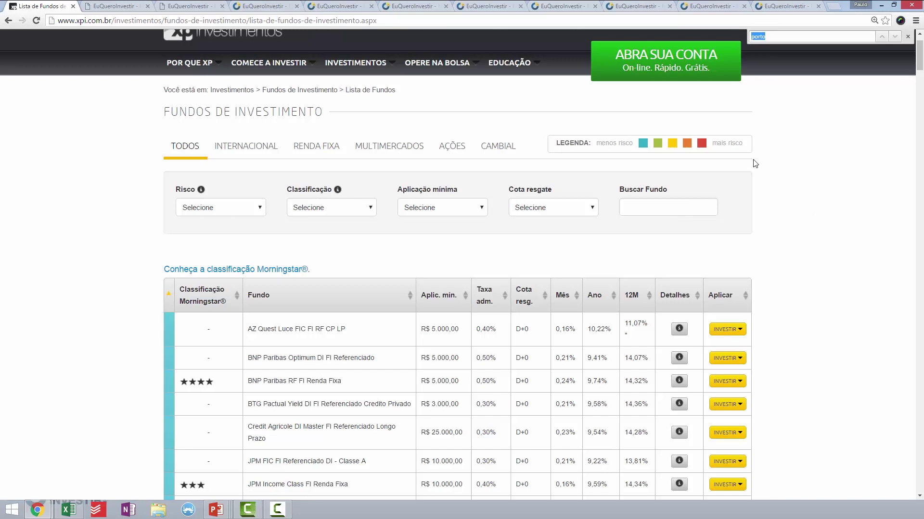
pyautogui.write('xp refe')
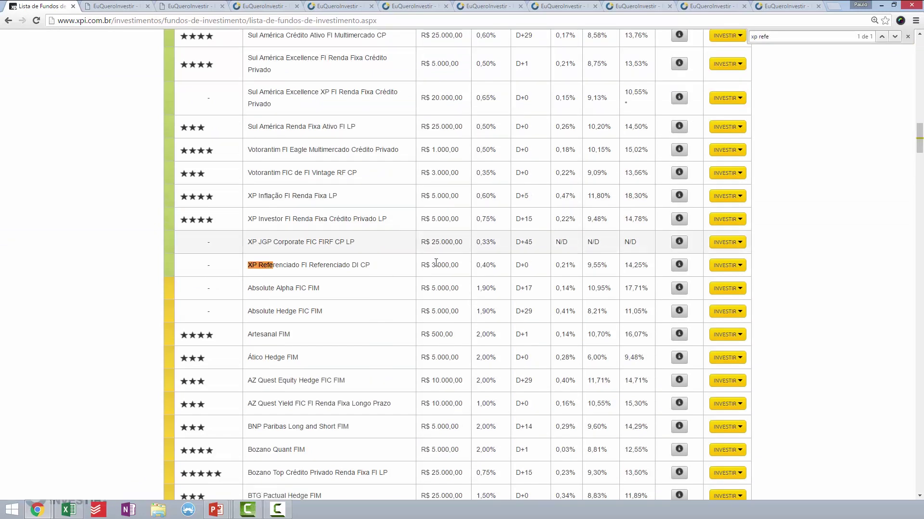
pyautogui.click(679, 265)
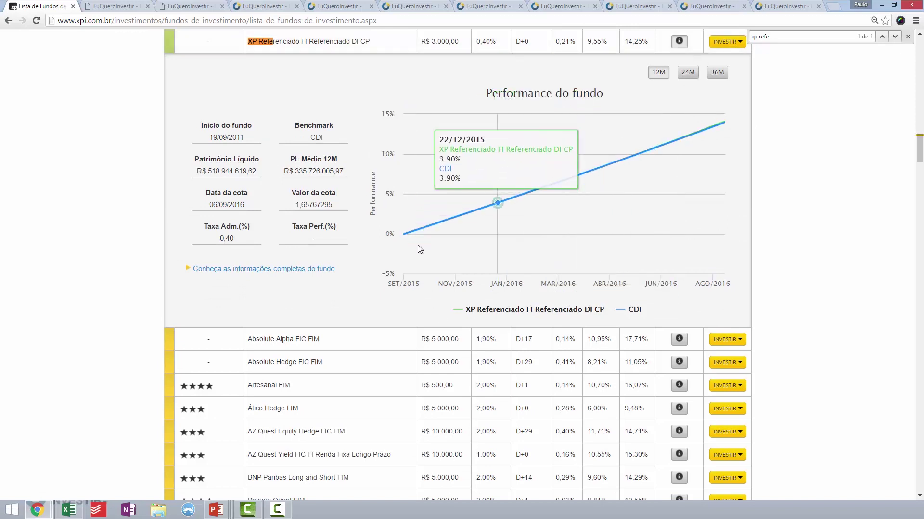
# Open the complete information page of XP Referenciado FI Referenciado DI CP in a new tab and switch to it
pyautogui.rightClick(241, 278)
pyautogui.click(255, 283)
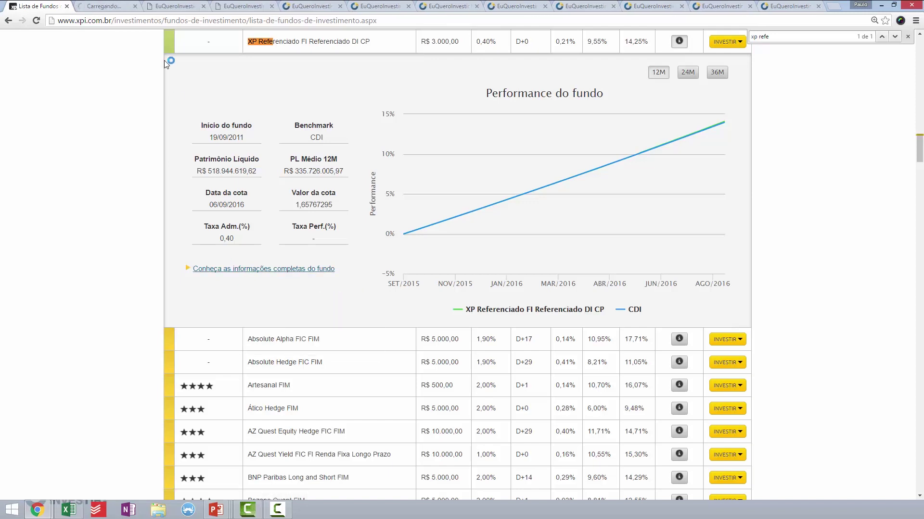
pyautogui.click(121, 4)
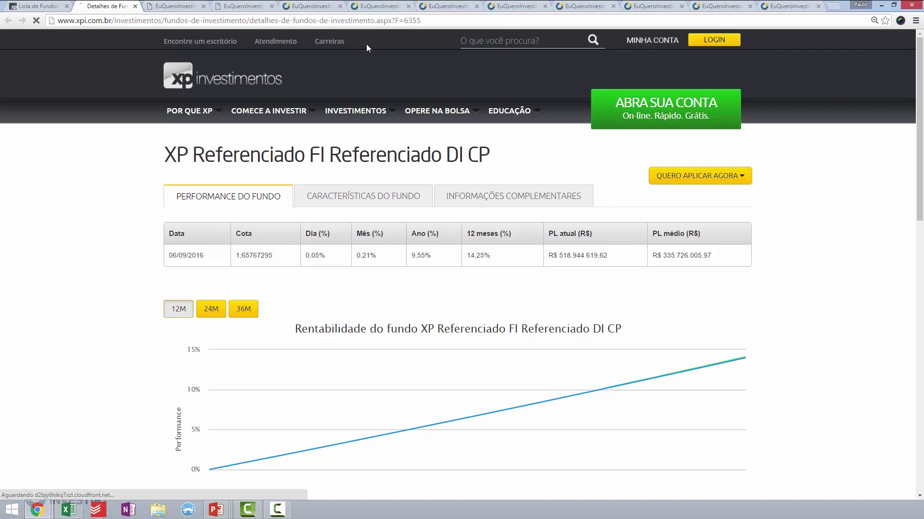
# Review the fund's complementary information, including minimum investment, administration fees and redemption quotation term
pyautogui.click(497, 202)
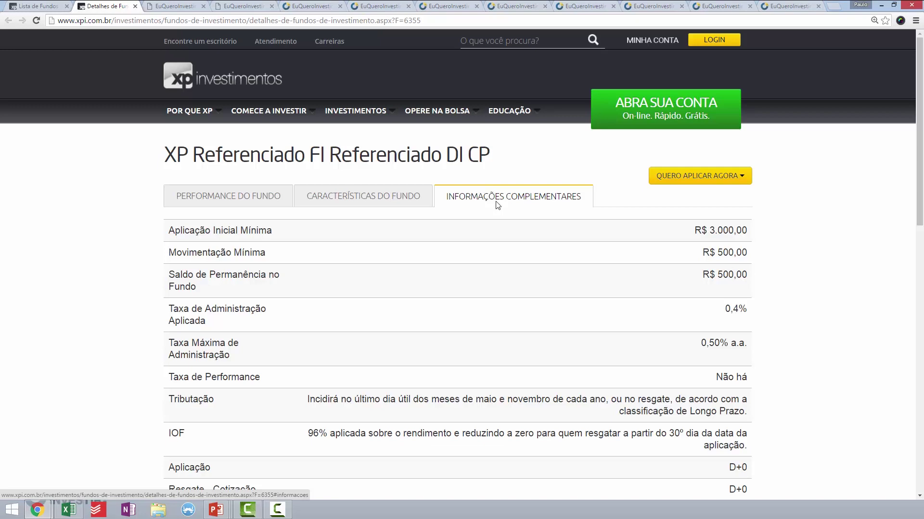
pyautogui.scroll(-3, 561, 268)
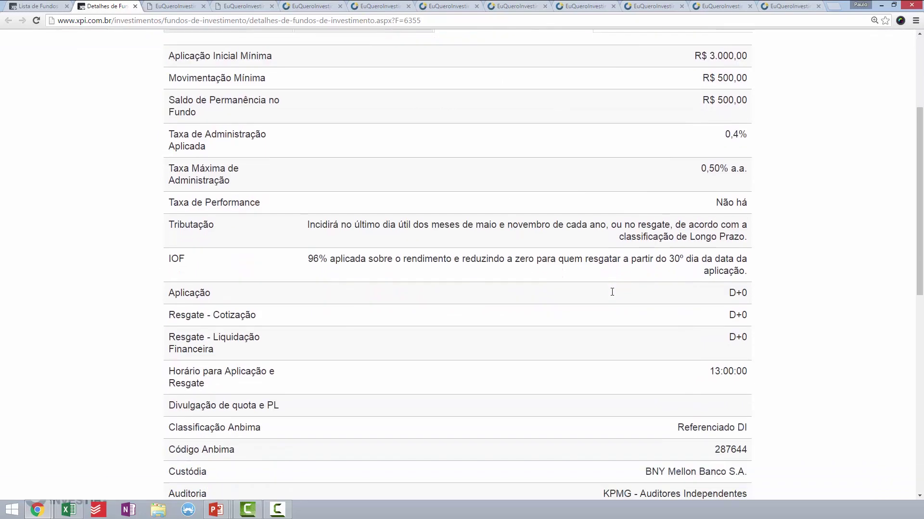
pyautogui.moveTo(732, 299)
pyautogui.mouseDown()
pyautogui.moveTo(731, 496)
pyautogui.moveTo(734, 297)
pyautogui.mouseUp()
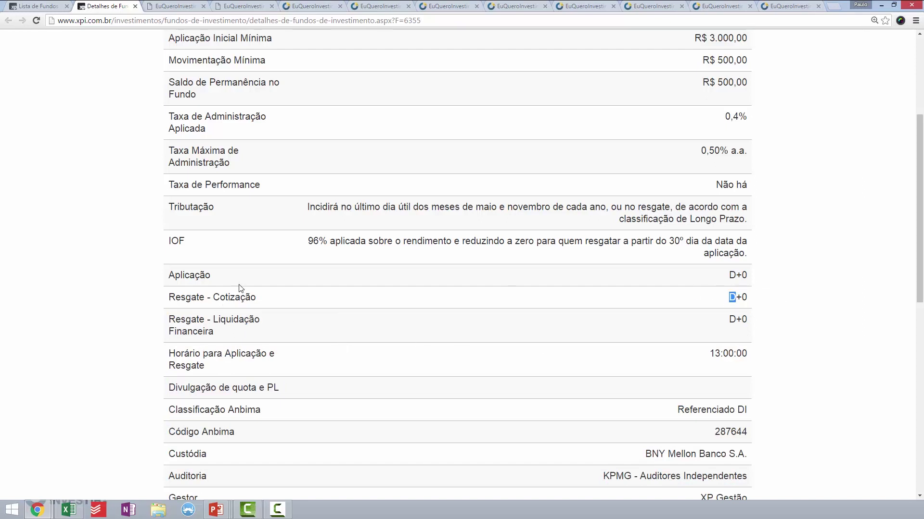
pyautogui.scroll(4, 658, 272)
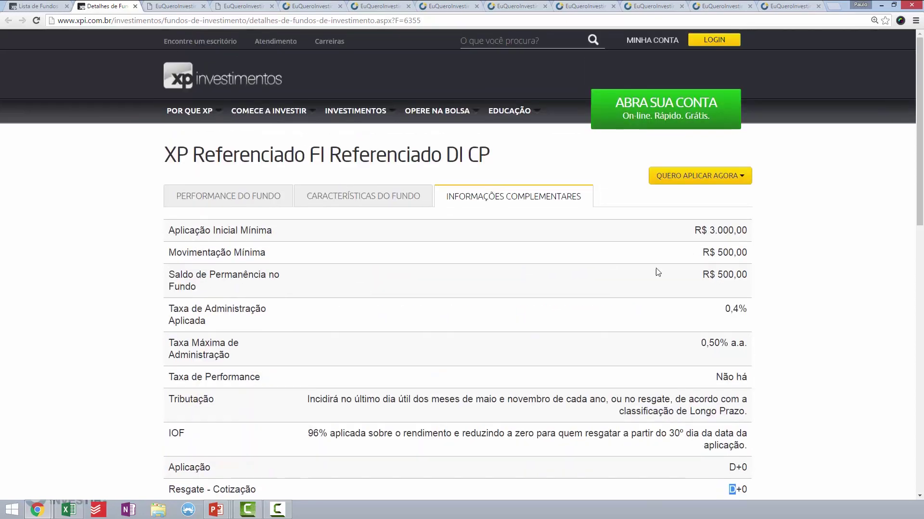
# Glance at the fund's performance section and read its characteristics: objectives, target audience, management policy and downloadable files
pyautogui.click(204, 198)
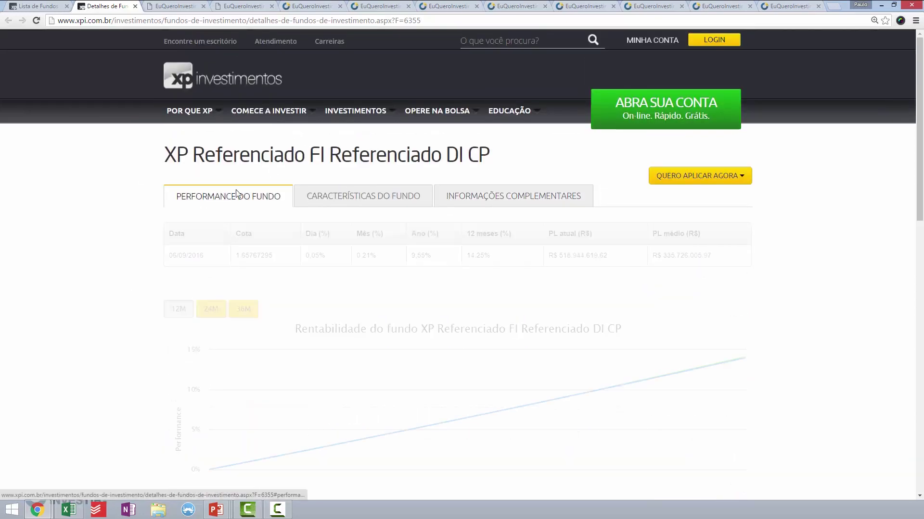
pyautogui.click(367, 201)
pyautogui.scroll(-2, 460, 236)
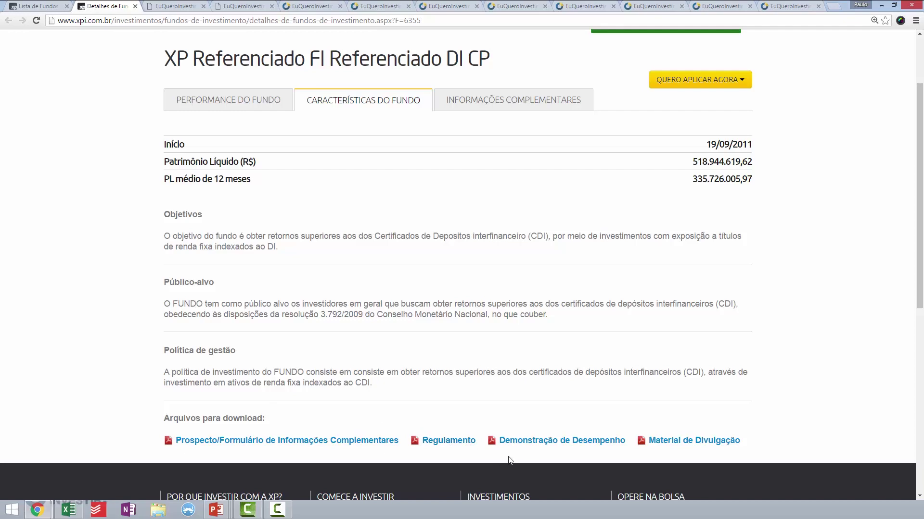
pyautogui.scroll(2, 425, 428)
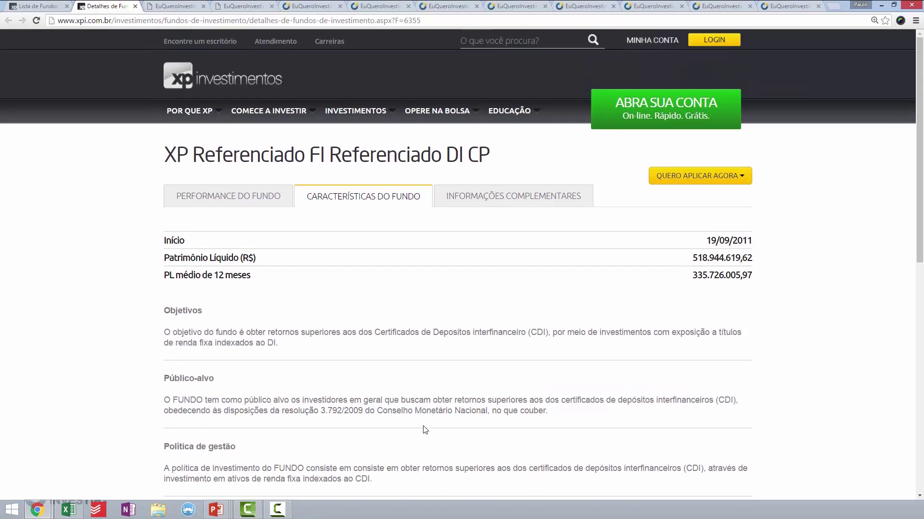
pyautogui.scroll(-3, 426, 428)
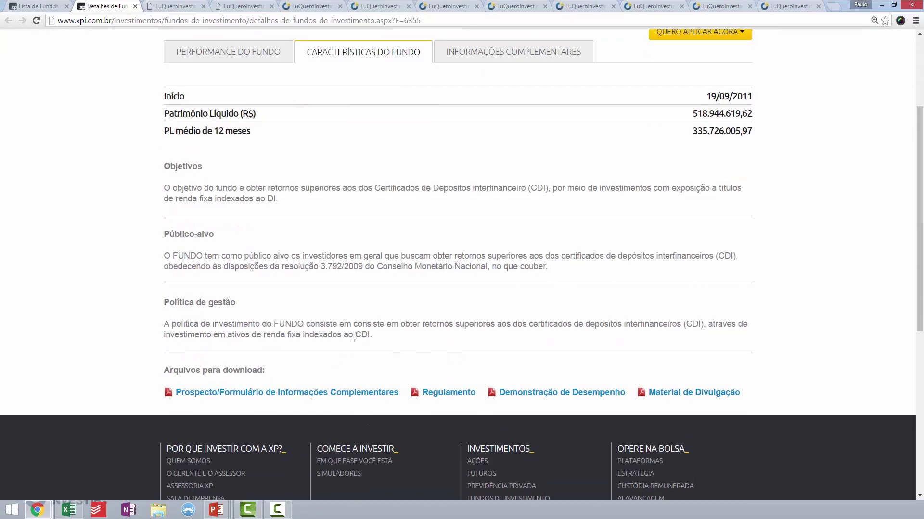
pyautogui.scroll(3, 355, 335)
pyautogui.scroll(-3, 314, 391)
pyautogui.scroll(2, 580, 188)
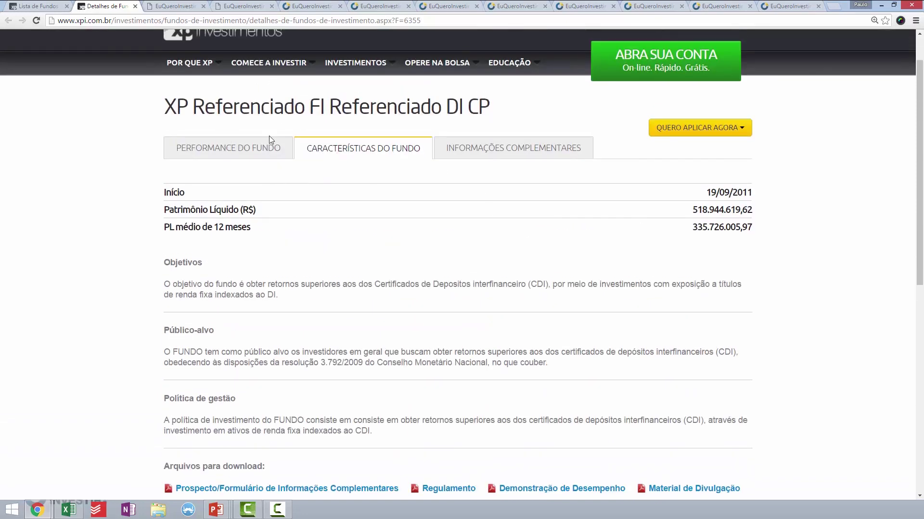
# Return to the complementary information and highlight the redemption quotation, financial settlement and application and redemption cut-off time
pyautogui.click(567, 155)
pyautogui.scroll(-1, 568, 183)
pyautogui.scroll(-1, 563, 217)
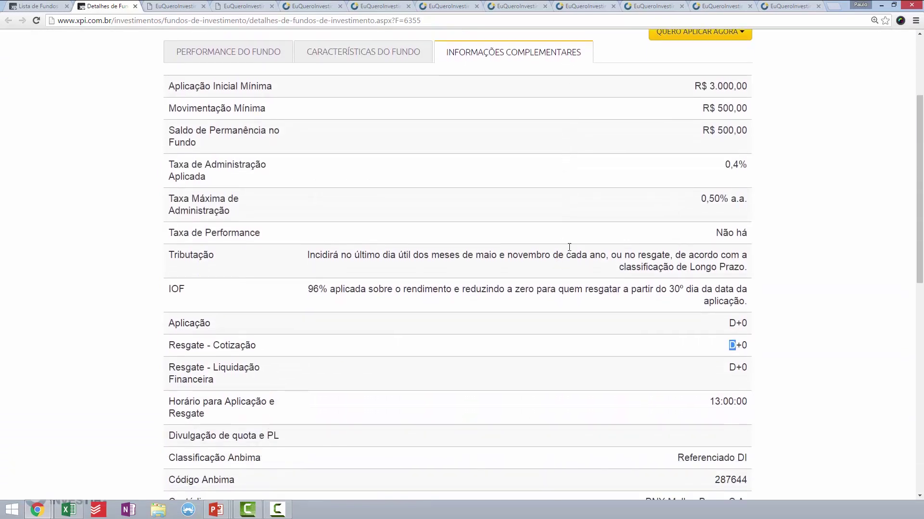
pyautogui.scroll(-2, 604, 212)
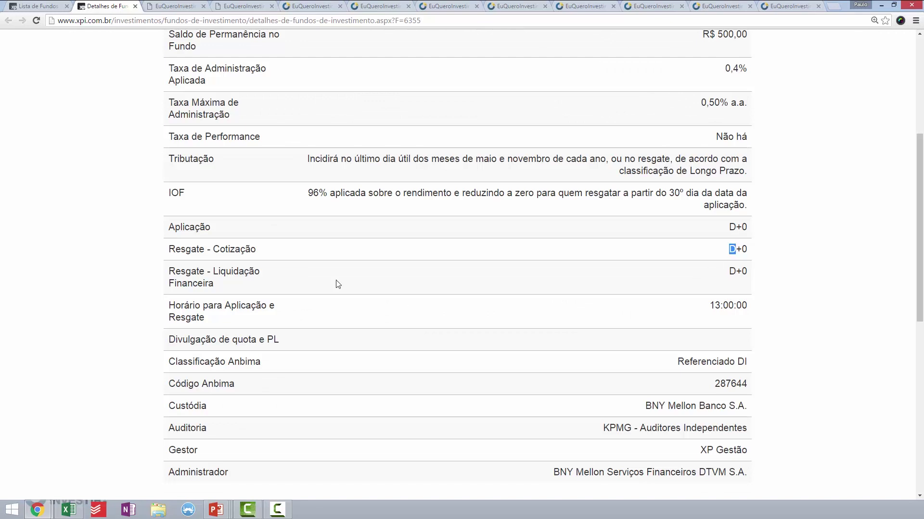
pyautogui.moveTo(240, 249); pyautogui.dragTo(304, 278)
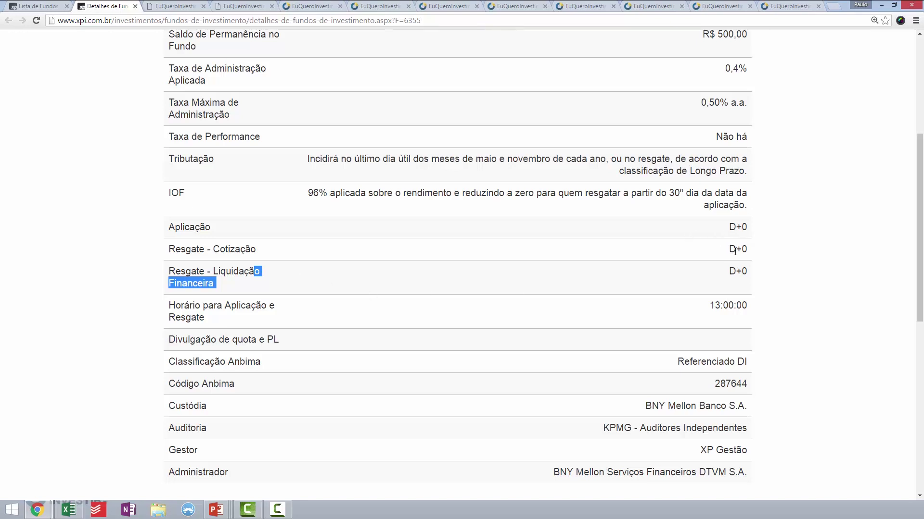
pyautogui.moveTo(735, 249); pyautogui.dragTo(741, 254)
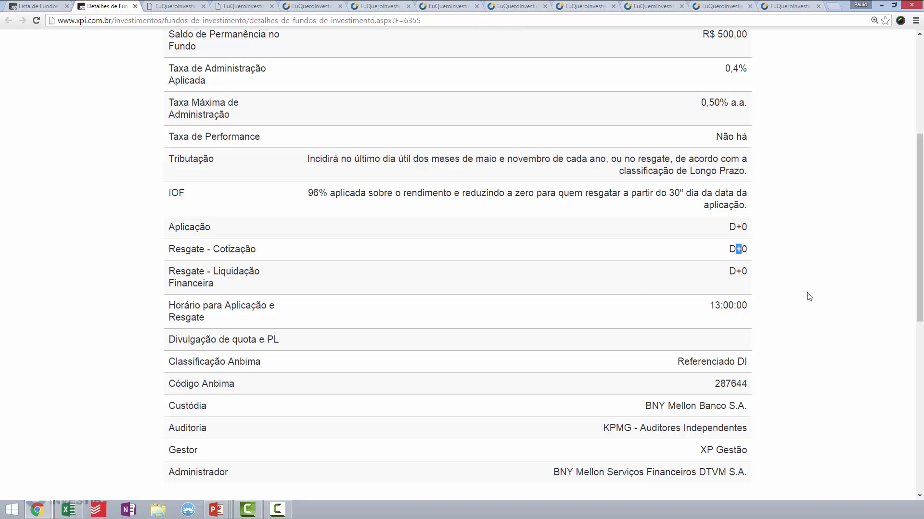
pyautogui.moveTo(713, 275); pyautogui.dragTo(714, 276)
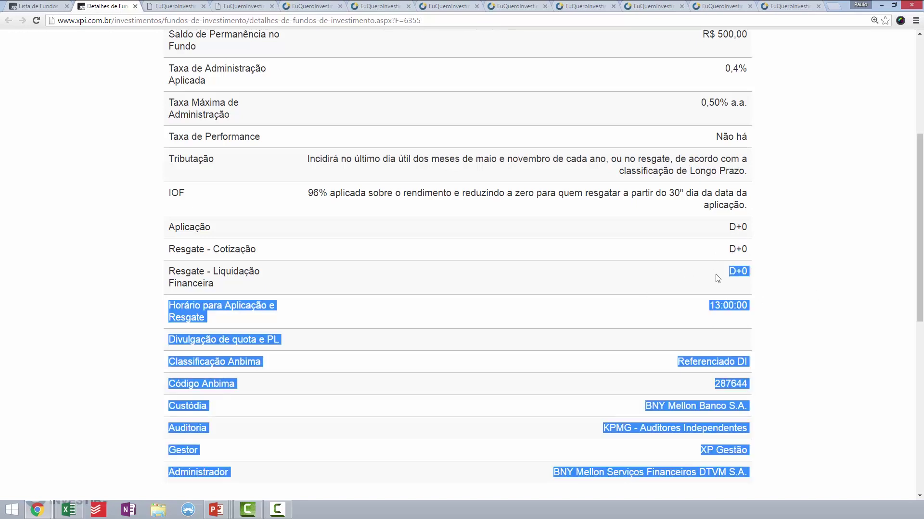
pyautogui.click(721, 266)
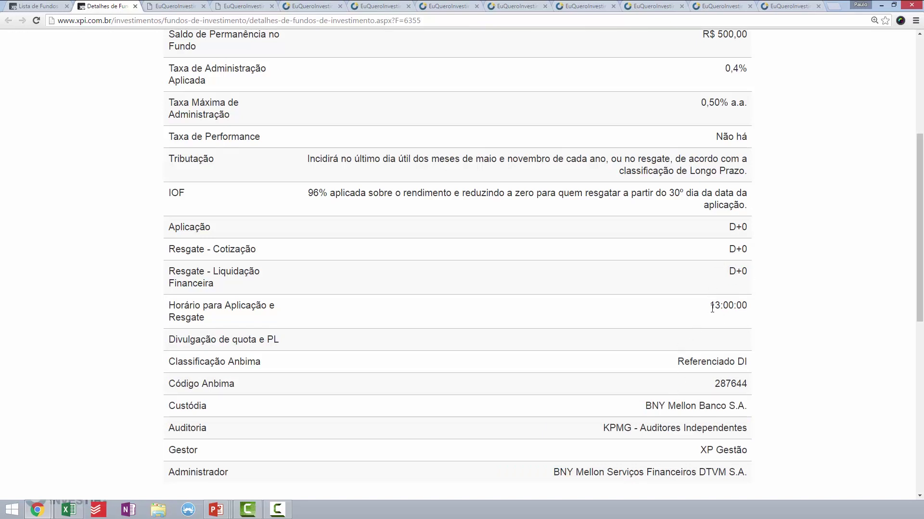
pyautogui.moveTo(709, 307); pyautogui.dragTo(733, 306)
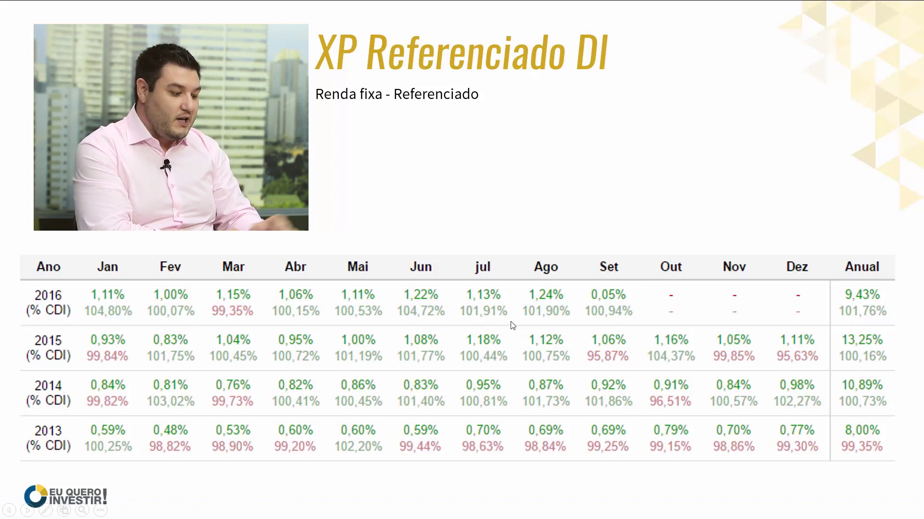
# Switch back to Chrome and review the XP Referenciado fund's CDI comparison chart and monthly returns on comparadordefundos.com.br
pyautogui.hotkey('alt', 'Tab')
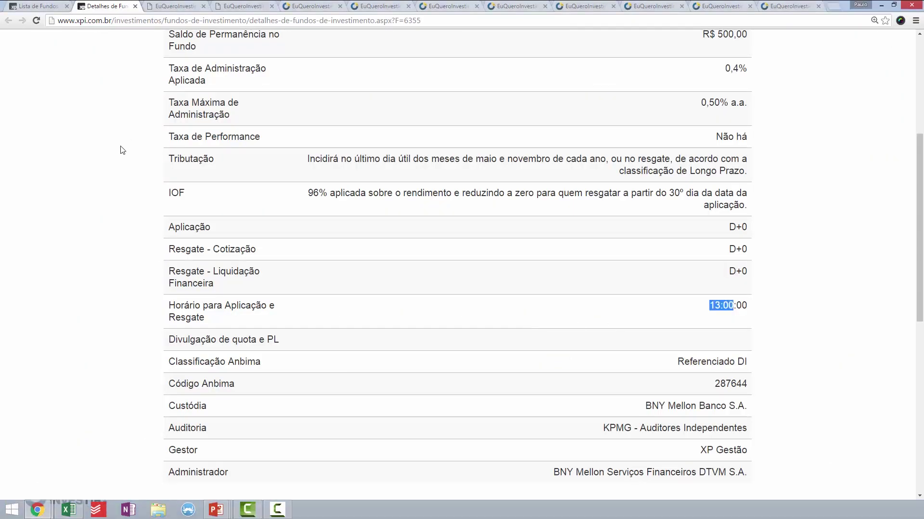
pyautogui.scroll(10, 161, 173)
pyautogui.click(179, 5)
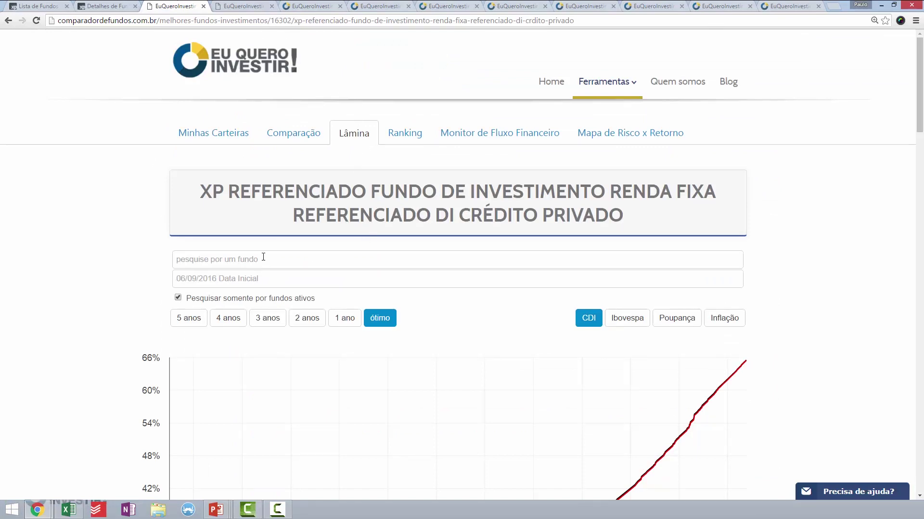
pyautogui.scroll(-10, 542, 278)
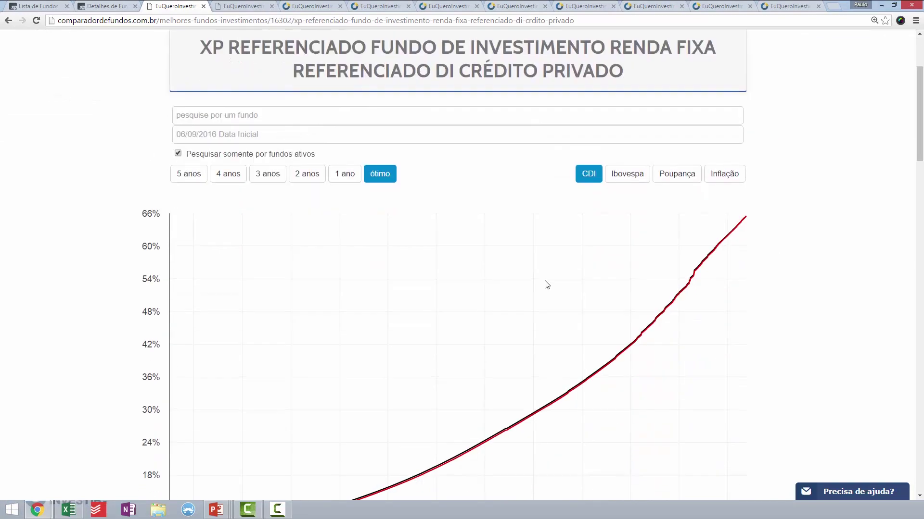
pyautogui.scroll(-4, 556, 286)
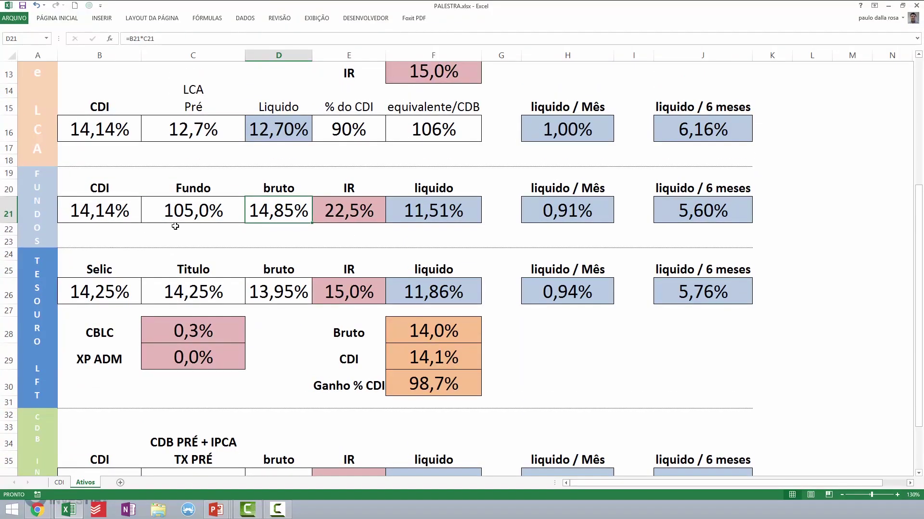
# In the FUNDOS block of PALESTRA.xlsx in Excel, set the Fundo percentage in C21 to 100% and the IR rate in E21 to 15%
pyautogui.click(179, 214)
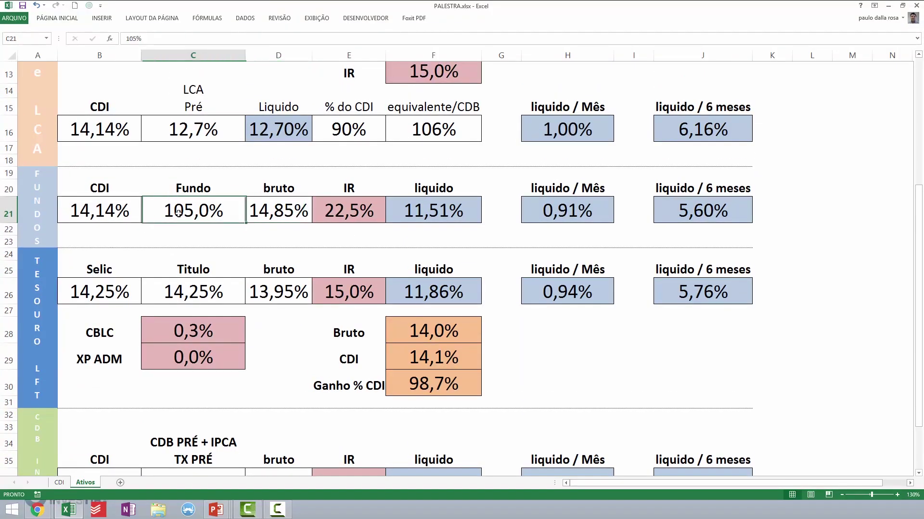
pyautogui.write('100')
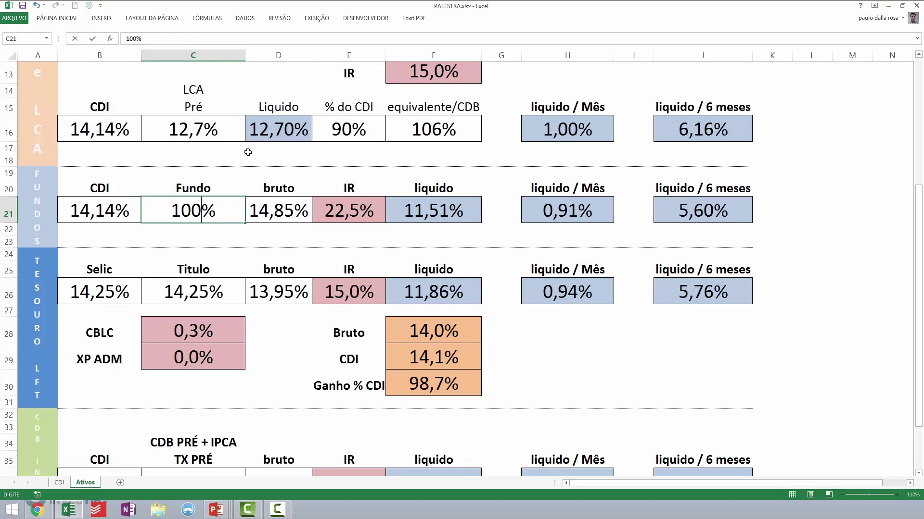
pyautogui.press('Return')
pyautogui.click(355, 210)
pyautogui.write('15')
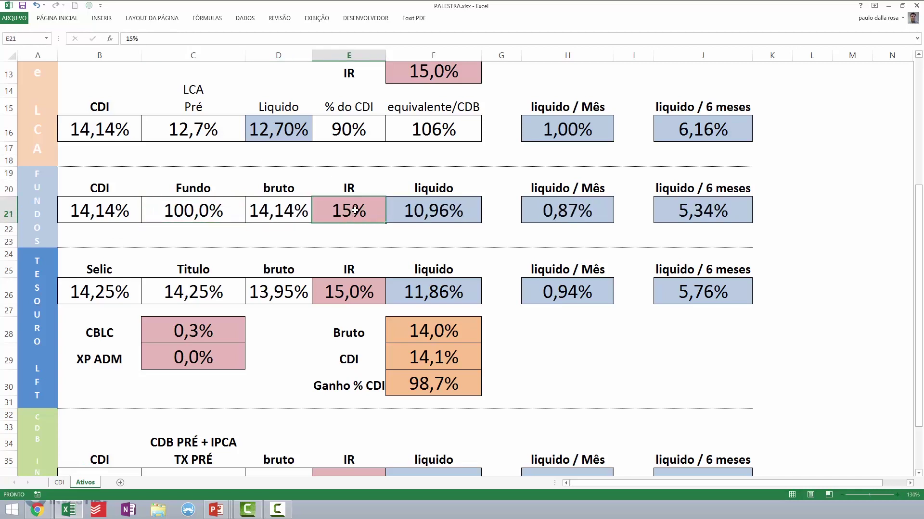
pyautogui.press('Return')
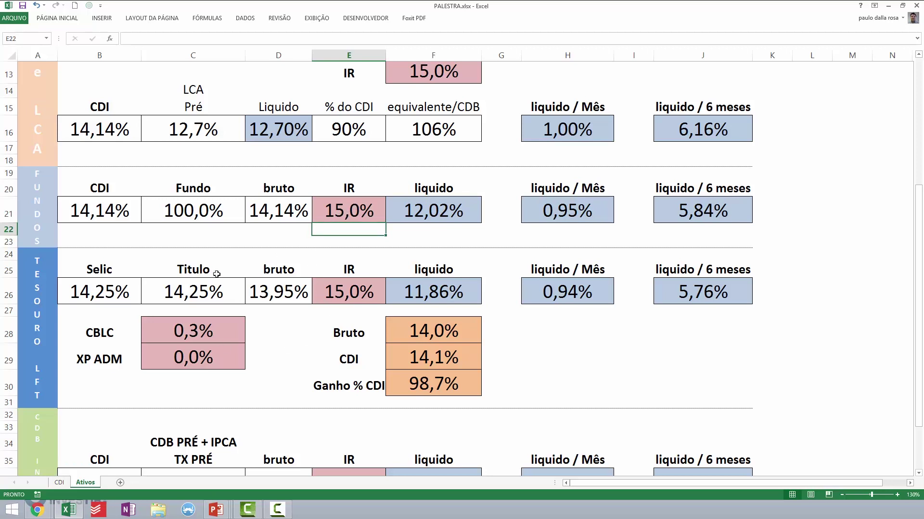
# Examine the Tesouro LFT block's Titulo rate, CBLC fee and Ganho % CDI cells against the Fundo percentage in C21
pyautogui.click(197, 251)
pyautogui.scroll(-1, 197, 247)
pyautogui.click(198, 240)
pyautogui.click(182, 276)
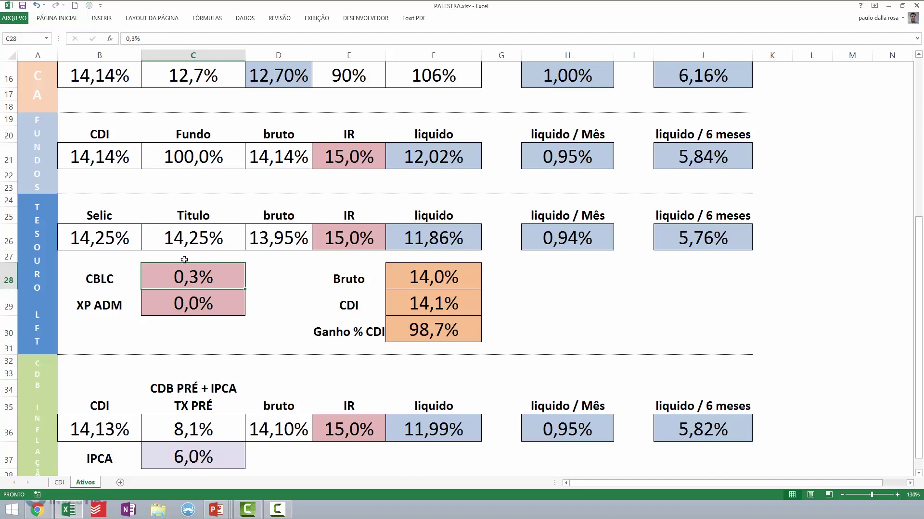
pyautogui.click(194, 235)
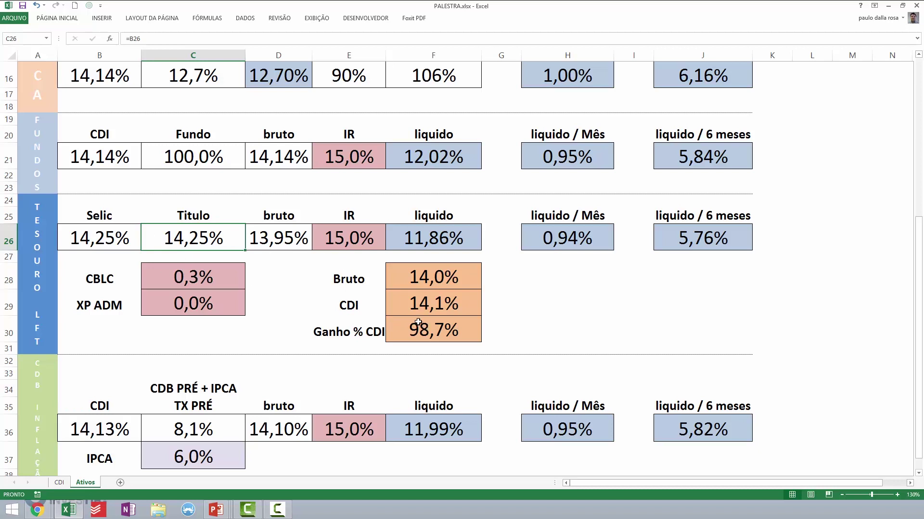
pyautogui.click(456, 331)
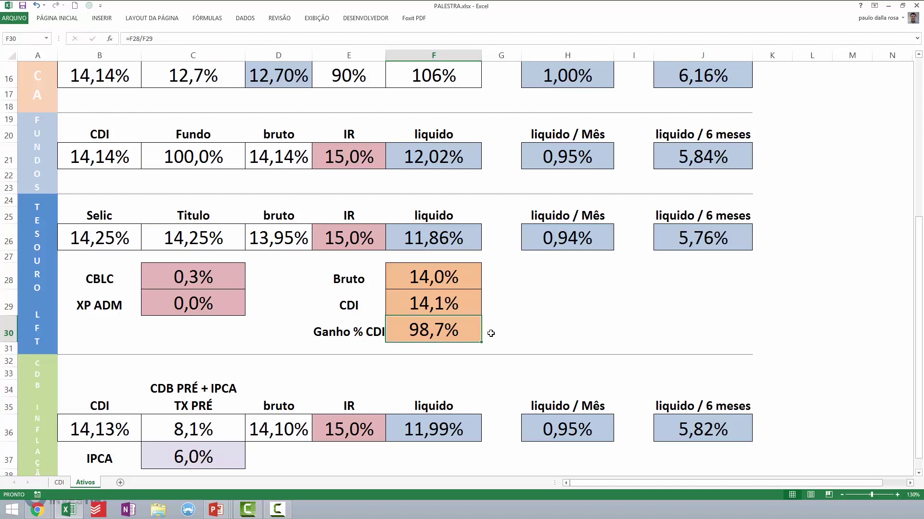
pyautogui.click(215, 156)
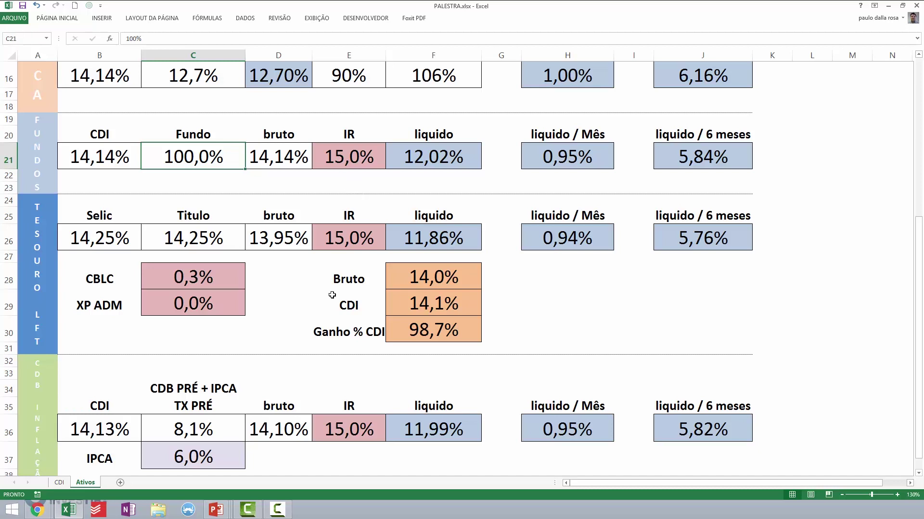
# Switch back to Chrome and examine the XP Referenciado fund's monthly returns table and its historical chart against the CDI
pyautogui.press('F10')
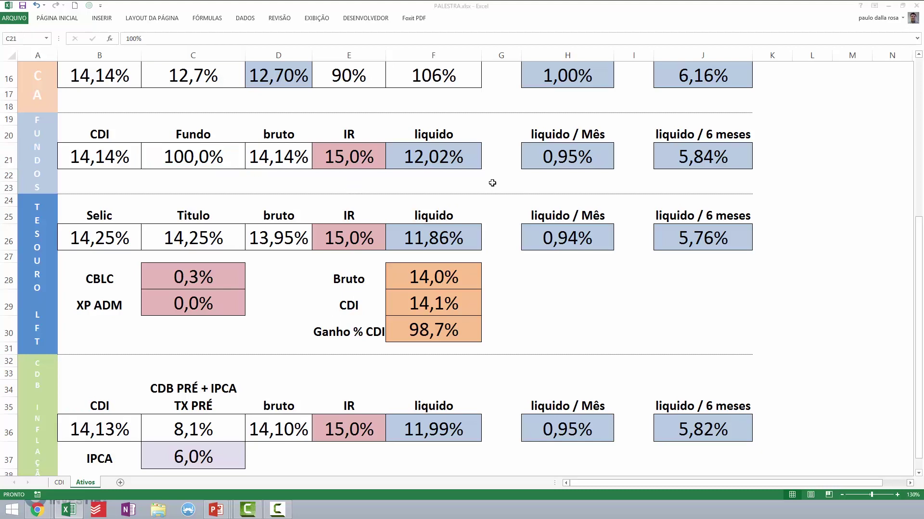
pyautogui.hotkey('alt', 'Tab')
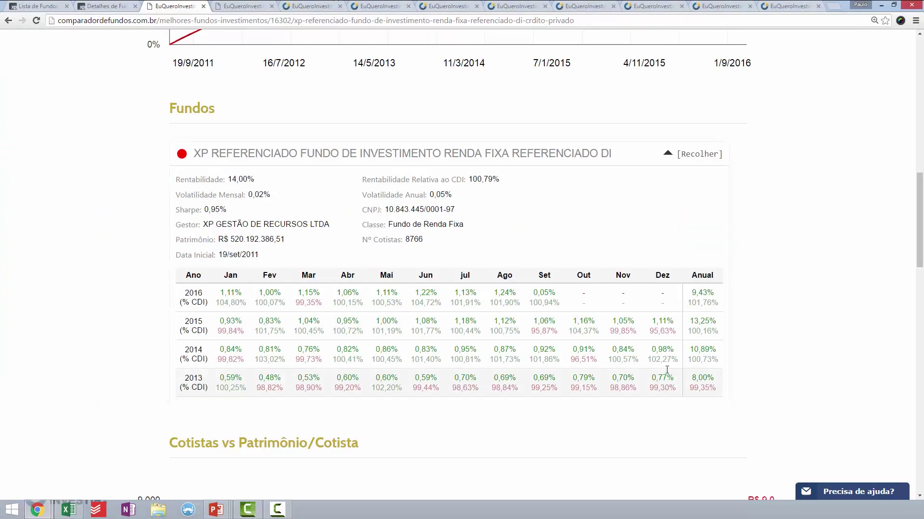
pyautogui.scroll(6, 799, 298)
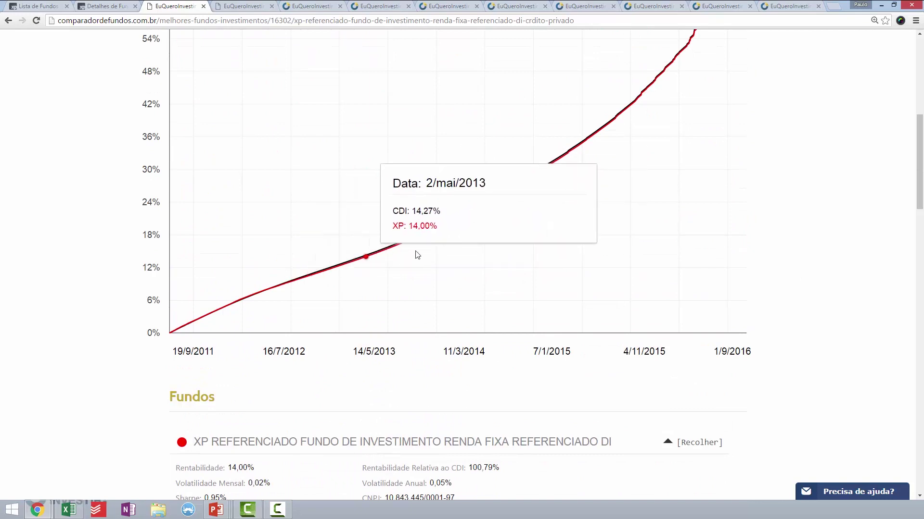
pyautogui.scroll(1, 553, 197)
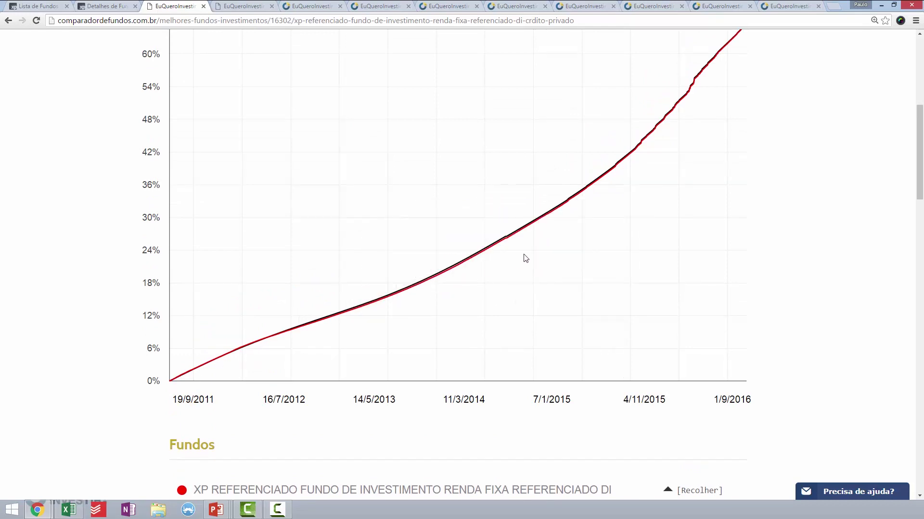
pyautogui.scroll(-2, 505, 279)
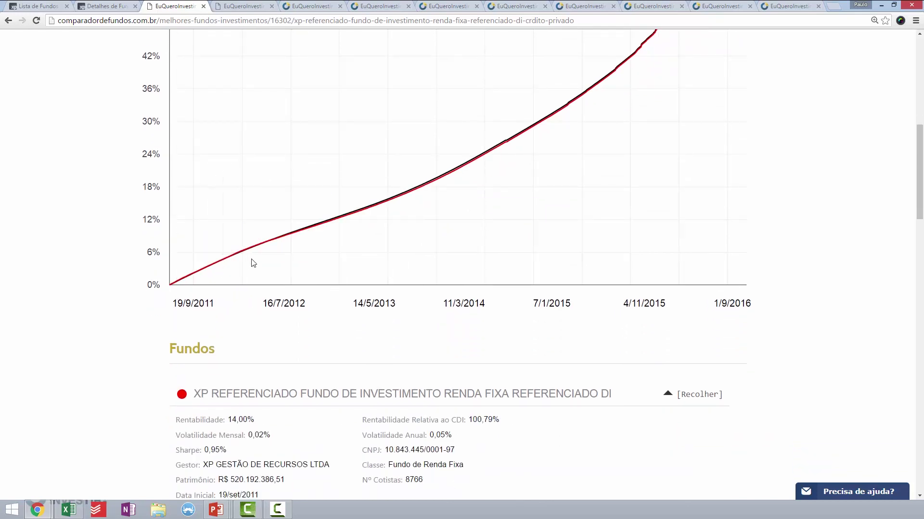
# Examine the XP Referenciado fund's historical chart against the CDI and check its minimum transaction amount on the XP details page
pyautogui.moveTo(264, 246)
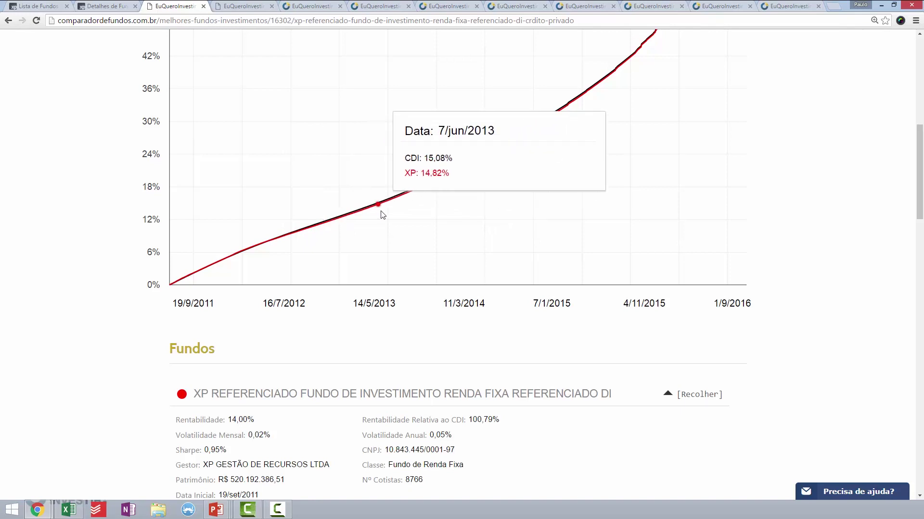
pyautogui.scroll(1, 433, 209)
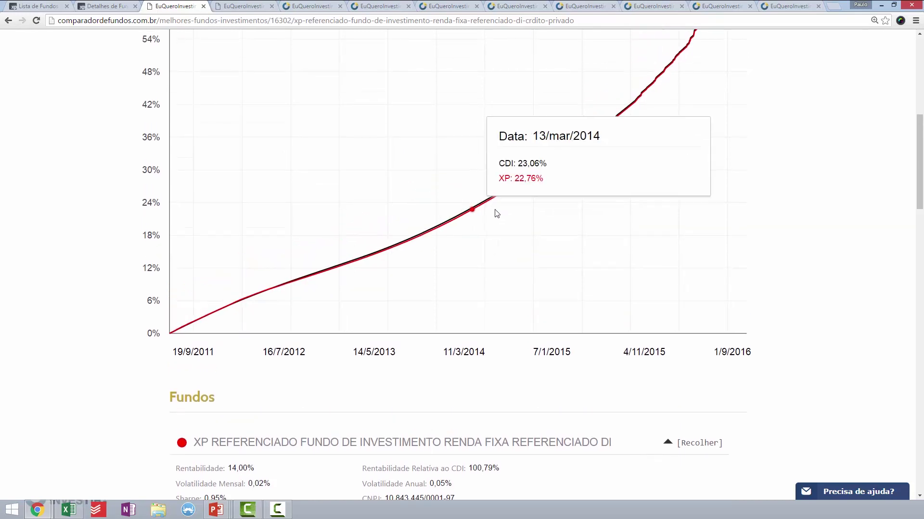
pyautogui.scroll(2, 514, 217)
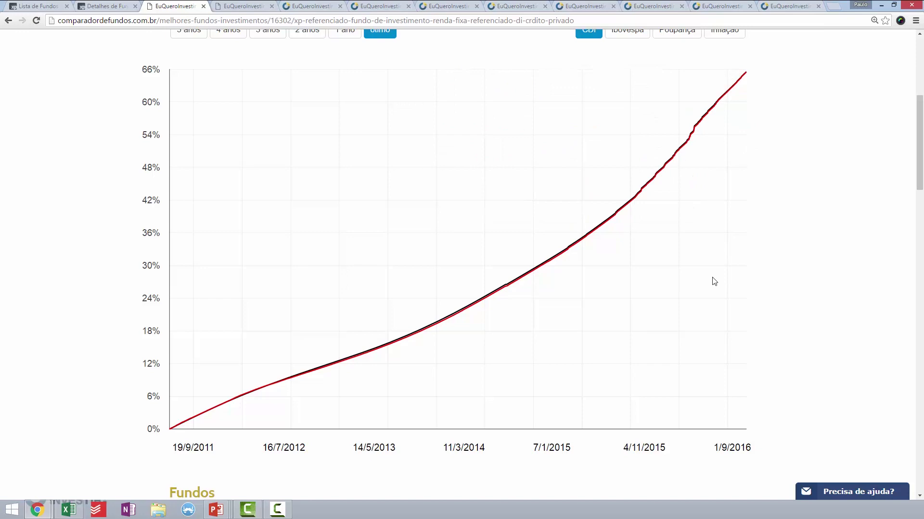
pyautogui.scroll(-1, 723, 273)
pyautogui.scroll(-1, 719, 269)
pyautogui.scroll(4, 682, 269)
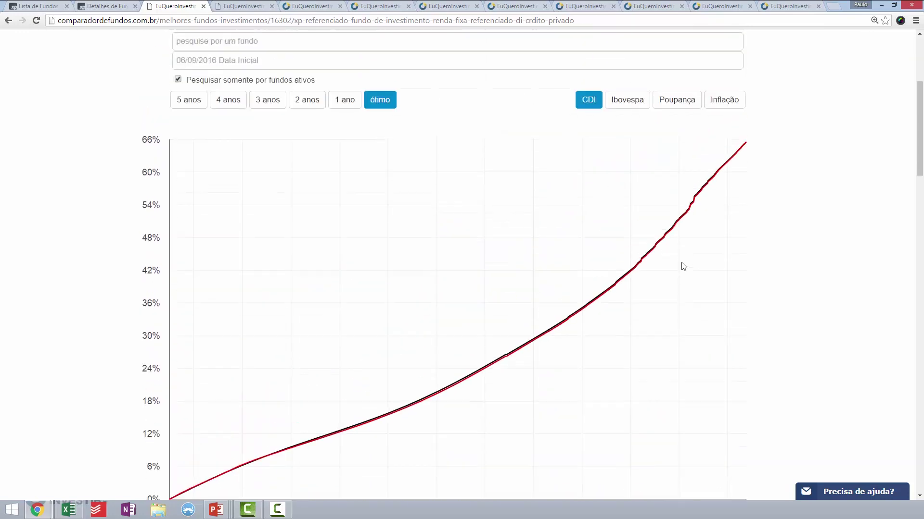
pyautogui.click(120, 5)
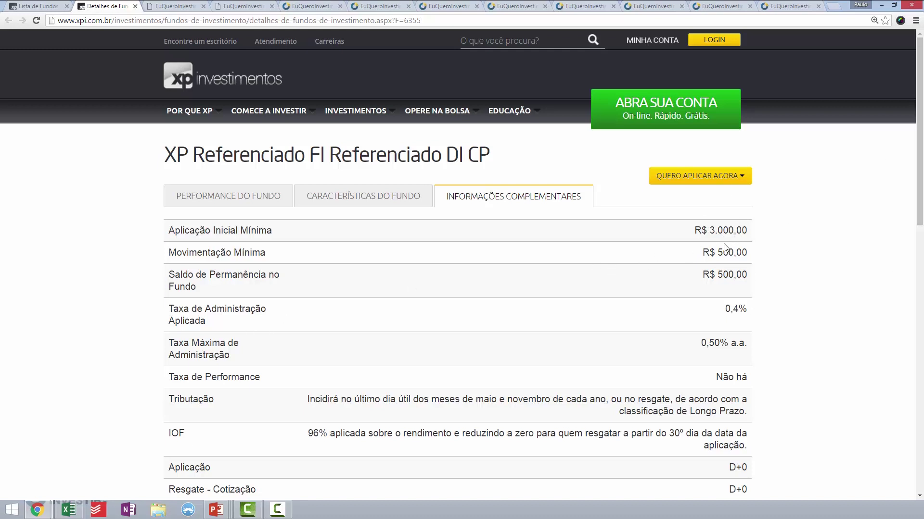
pyautogui.moveTo(722, 252); pyautogui.dragTo(734, 252)
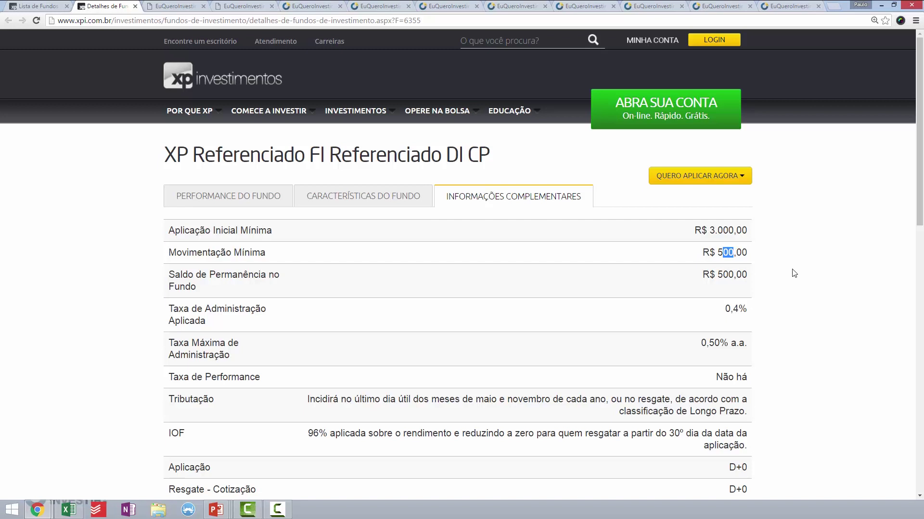
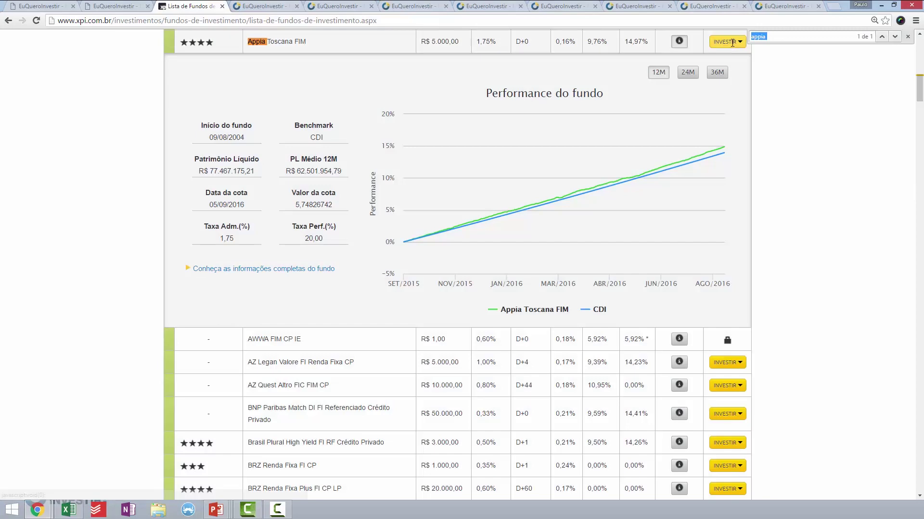
# Find "modal insti" in the XP fund list, expand Modal Institucional FIM and open its complete information in a new browser tab
pyautogui.write('modal')
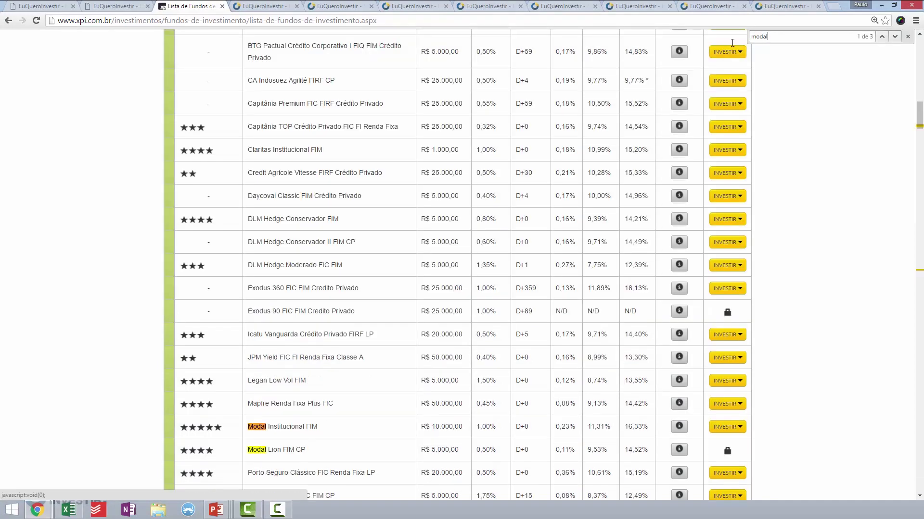
pyautogui.write(' insti')
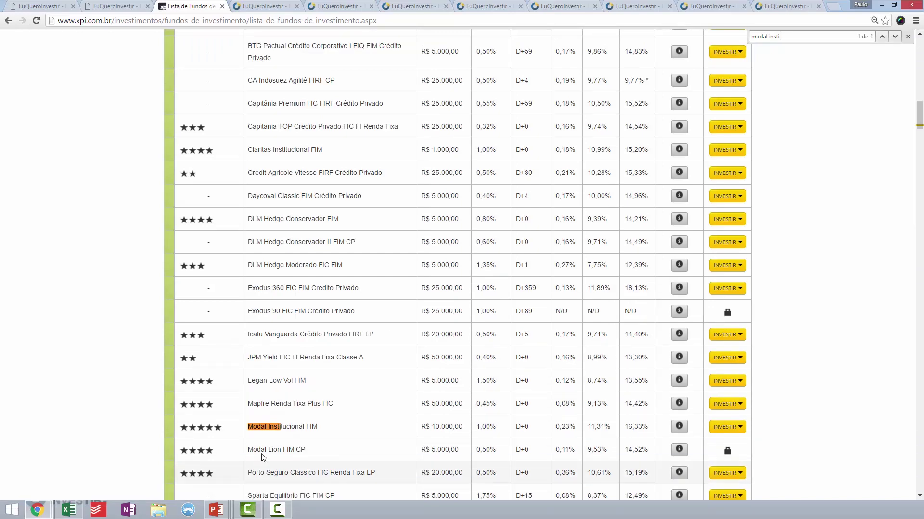
pyautogui.scroll(-2, 310, 331)
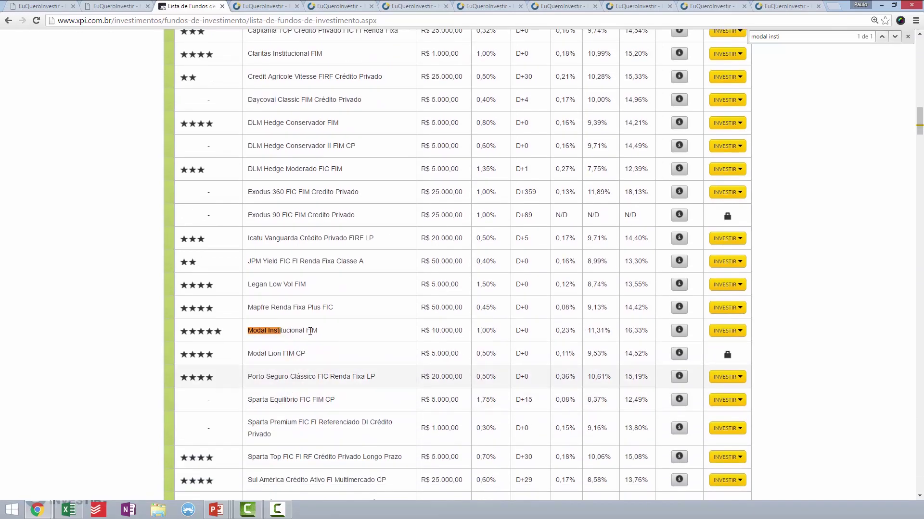
pyautogui.click(678, 330)
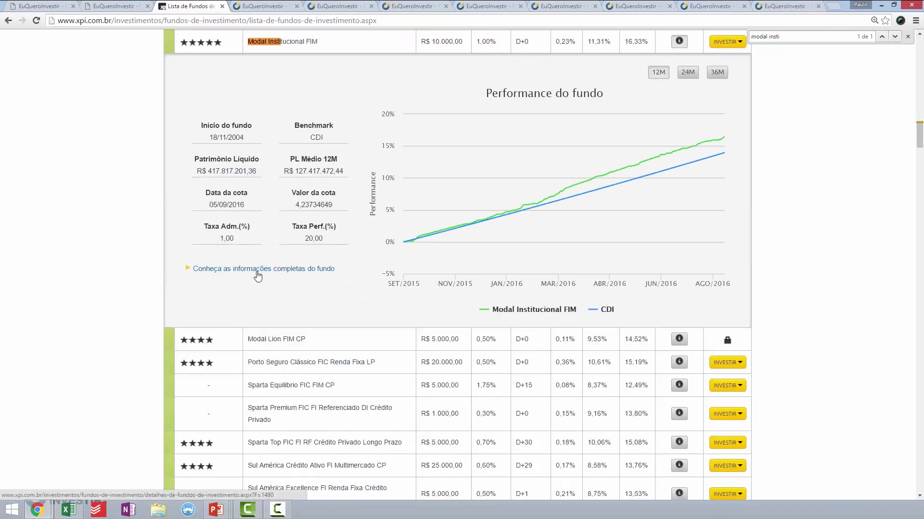
pyautogui.rightClick(256, 272)
pyautogui.click(266, 278)
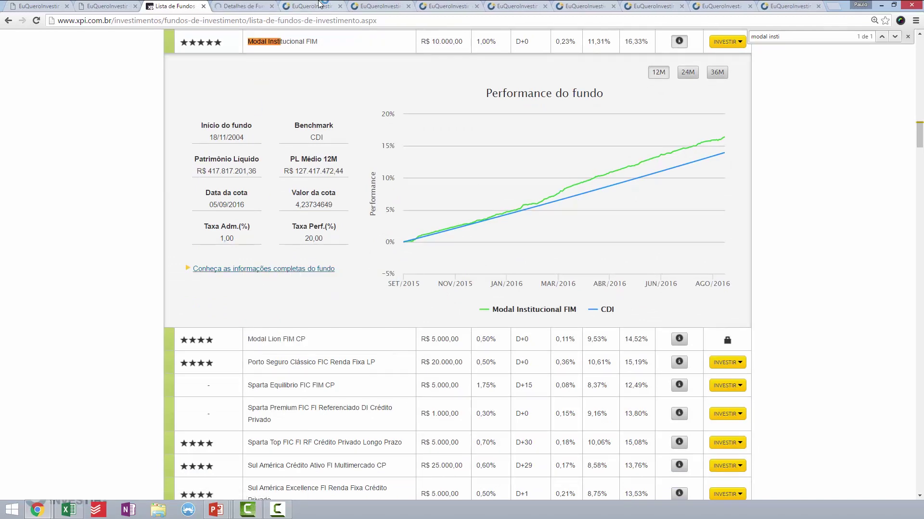
# Examine Modal Institucional's full historical chart against the CDI on comparadordefundos.com.br
pyautogui.hotkey('ctrl', 'Tab')
pyautogui.hotkey('ctrl', 'Tab')
pyautogui.scroll(4, 553, 293)
pyautogui.scroll(-6, 562, 308)
pyautogui.scroll(-2, 521, 290)
pyautogui.scroll(2, 340, 152)
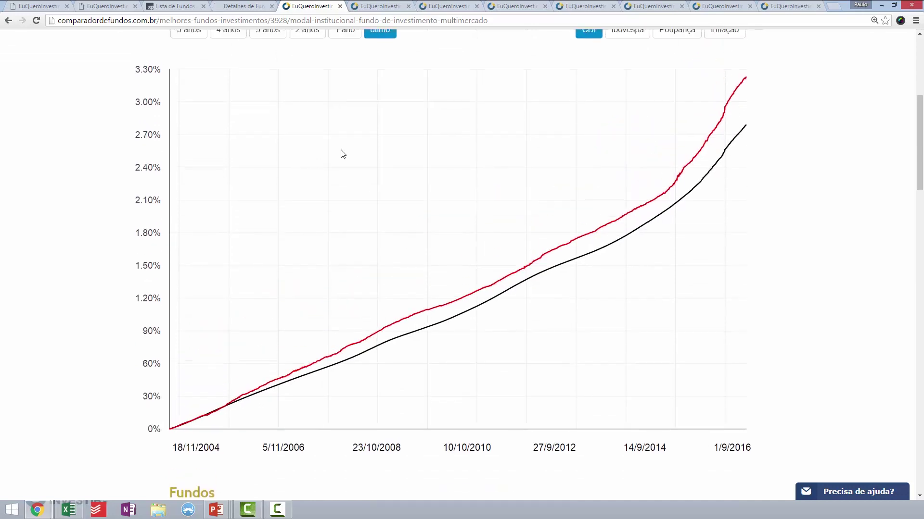
# Review Modal Institucional FIM's 12-month performance chart and the list of yearly return tables on the XP details page
pyautogui.hotkey('ctrl', 'shift', 'Tab')
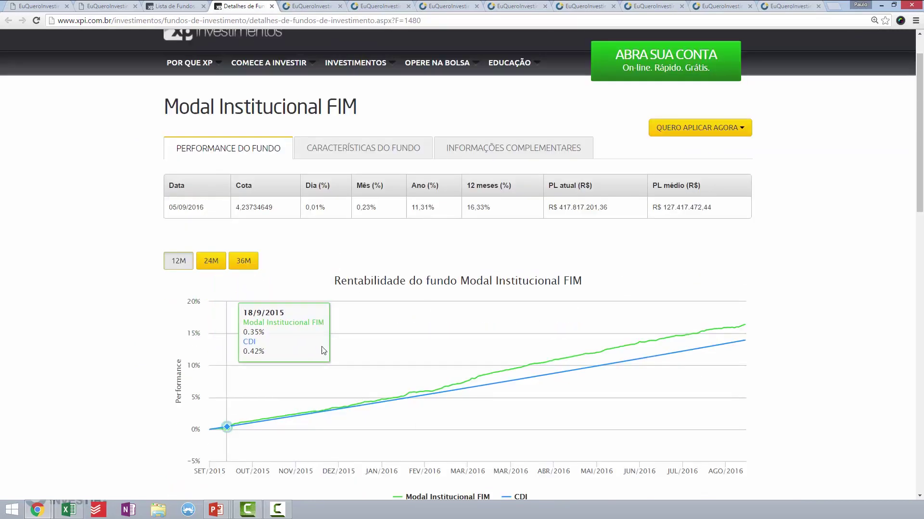
pyautogui.scroll(-4, 424, 404)
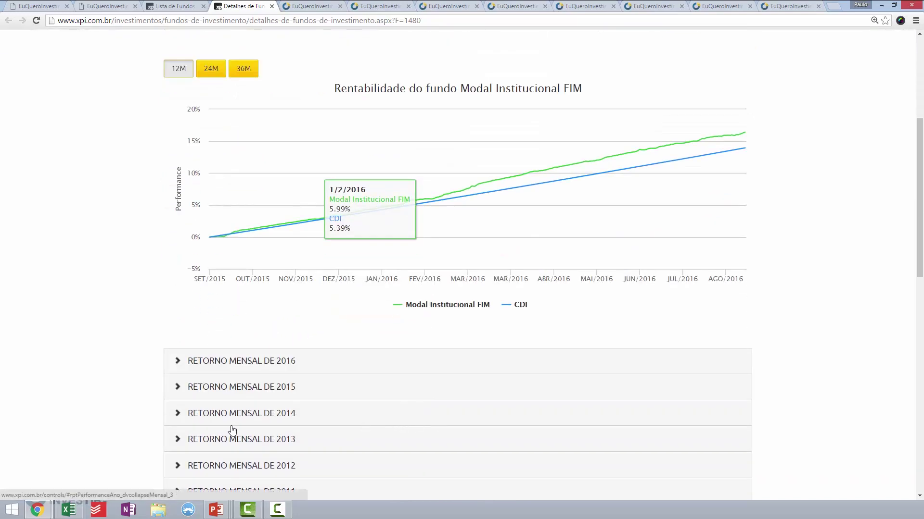
pyautogui.scroll(-3, 336, 447)
pyautogui.scroll(-3, 330, 448)
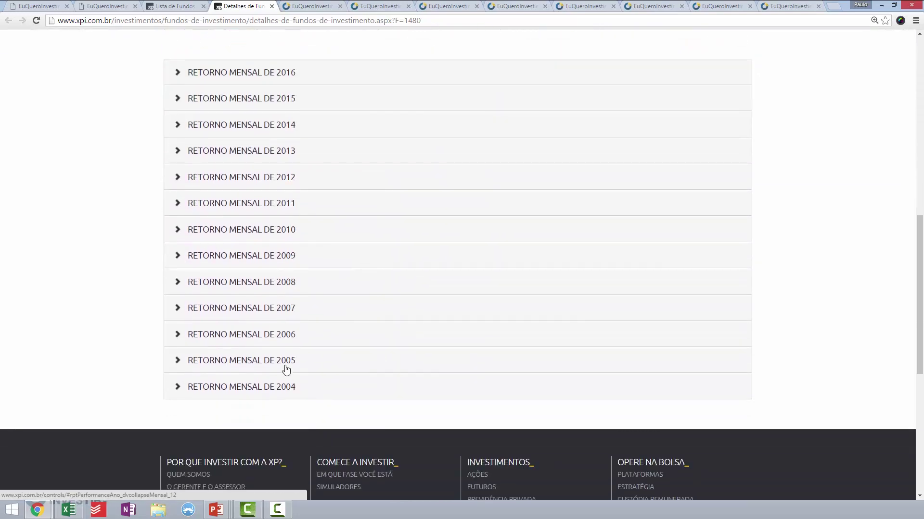
pyautogui.scroll(8, 406, 326)
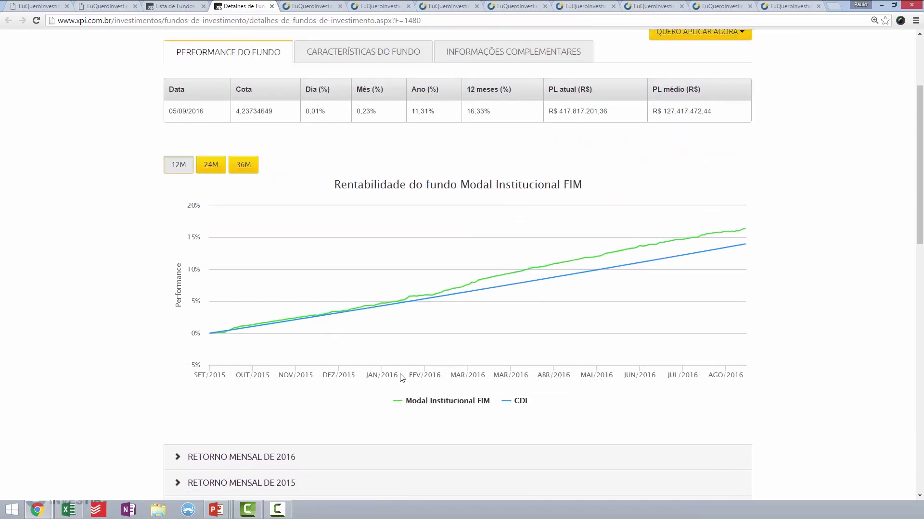
pyautogui.moveTo(561, 322)
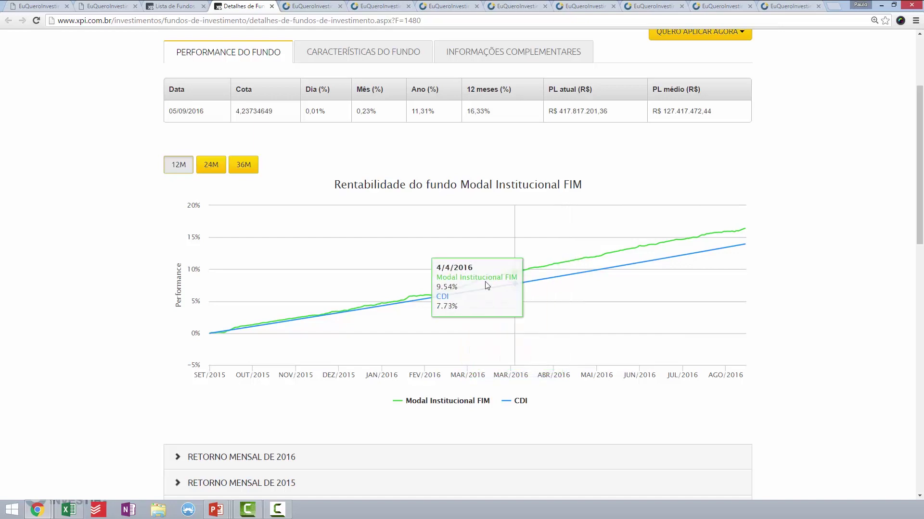
# Review Modal Institucional FIM's net assets in the fund characteristics and its fees, redemption terms and Anbima classification in the complementary information
pyautogui.scroll(2, 358, 120)
pyautogui.click(377, 152)
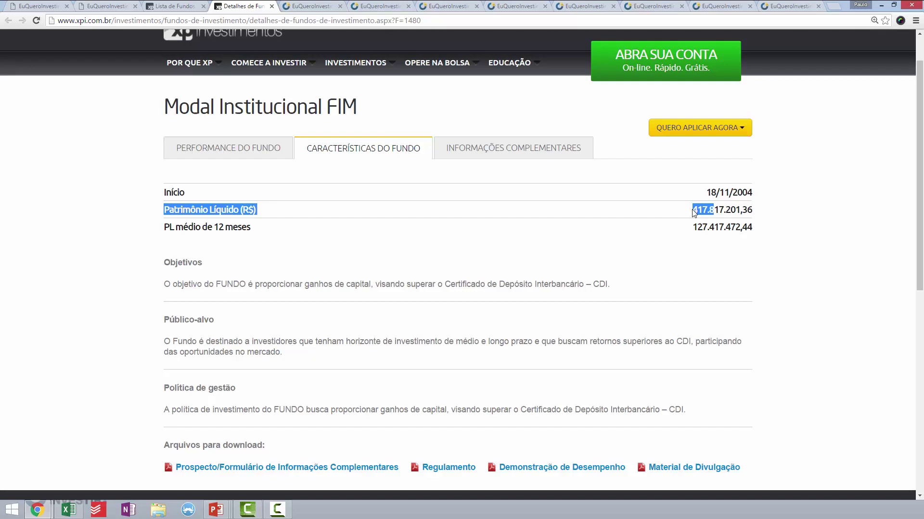
pyautogui.click(553, 157)
pyautogui.scroll(-4, 618, 292)
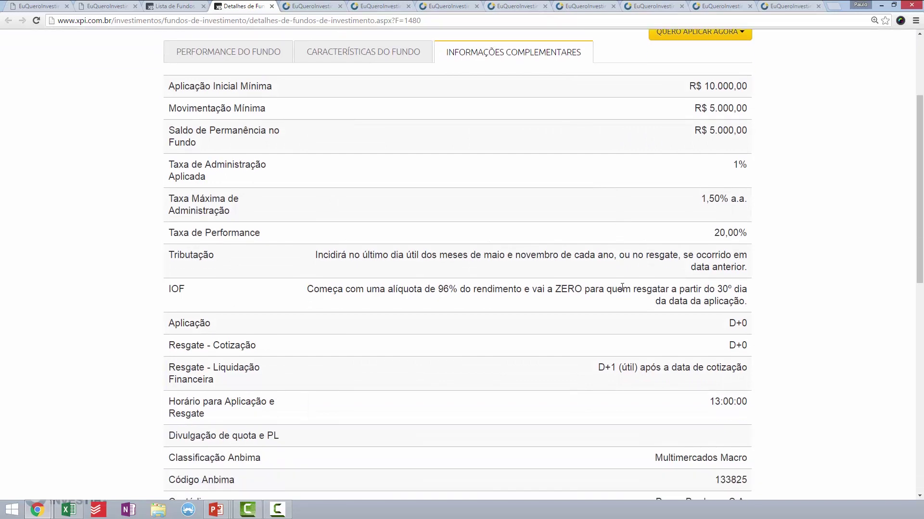
pyautogui.moveTo(729, 249); pyautogui.dragTo(749, 264)
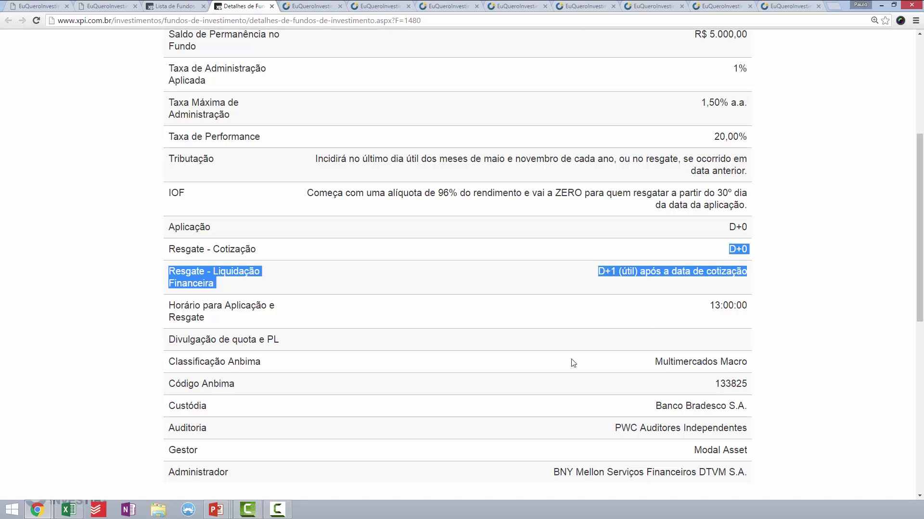
pyautogui.scroll(-1, 626, 416)
pyautogui.moveTo(685, 357); pyautogui.dragTo(715, 352)
pyautogui.scroll(4, 717, 335)
pyautogui.scroll(2, 717, 335)
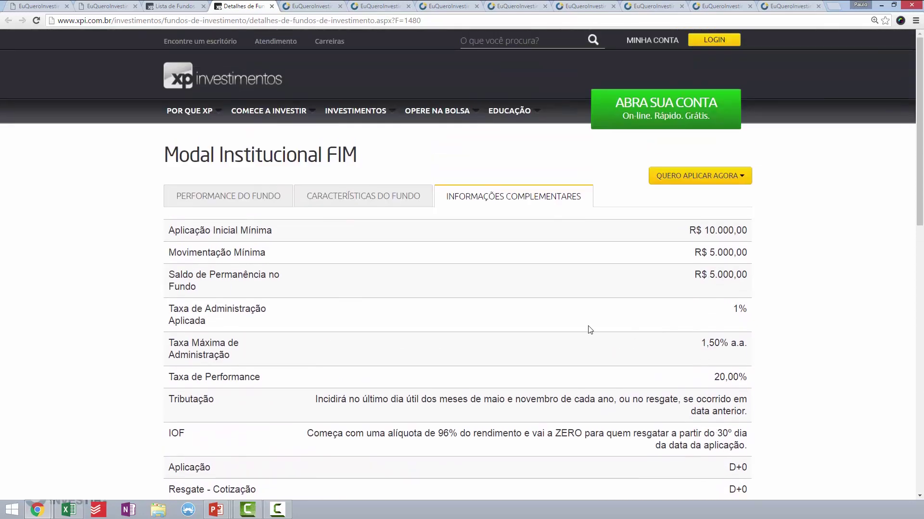
# Return to Modal Institucional FIM's performance information and expand the 2016 monthly returns table
pyautogui.click(223, 198)
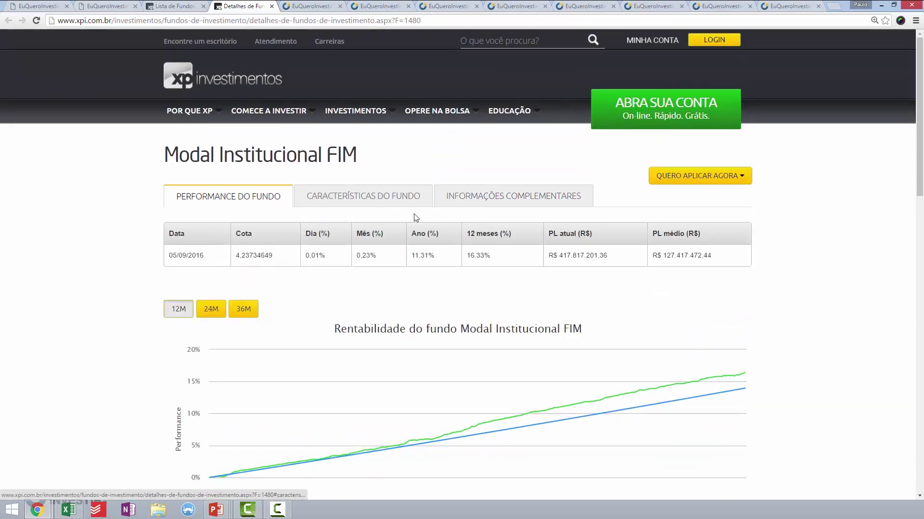
pyautogui.moveTo(531, 423)
pyautogui.scroll(-4, 270, 415)
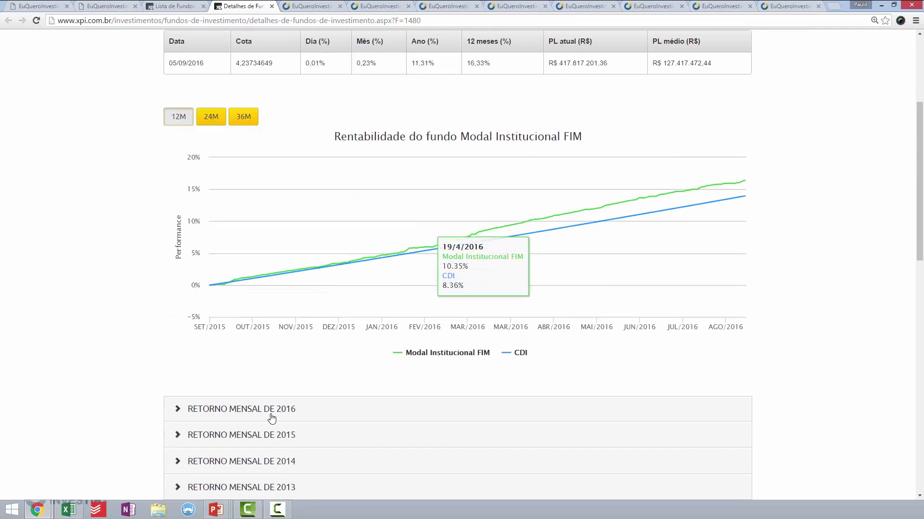
pyautogui.click(252, 413)
pyautogui.scroll(-2, 293, 413)
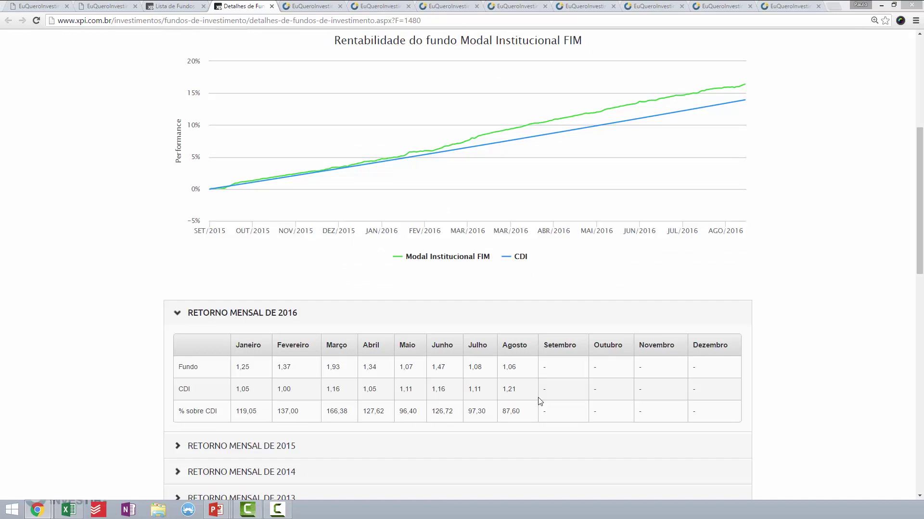
# Switch to PALESTRA.xlsx in Excel and set the FUNDOS block's Fundo percentage in C21 to 120% and IR rate in E21 to 17,5%
pyautogui.hotkey('alt', 'Tab')
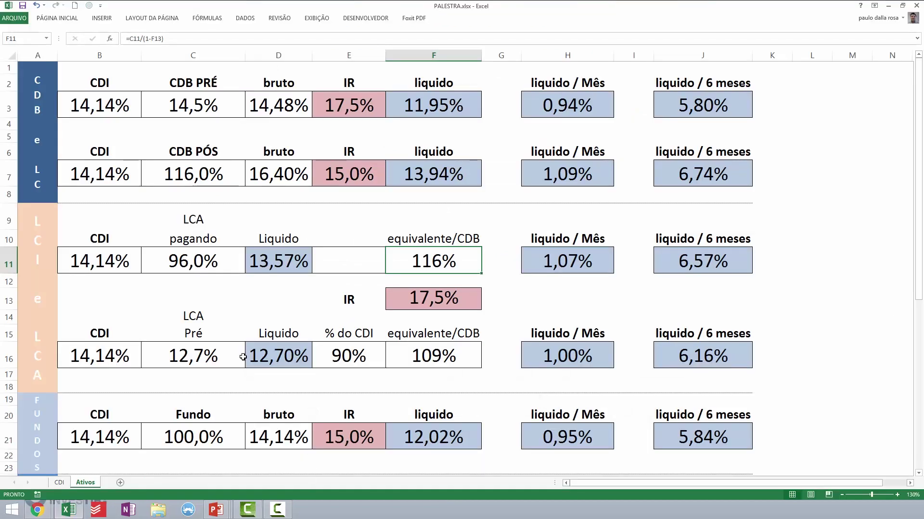
pyautogui.scroll(-3, 226, 277)
pyautogui.click(191, 278)
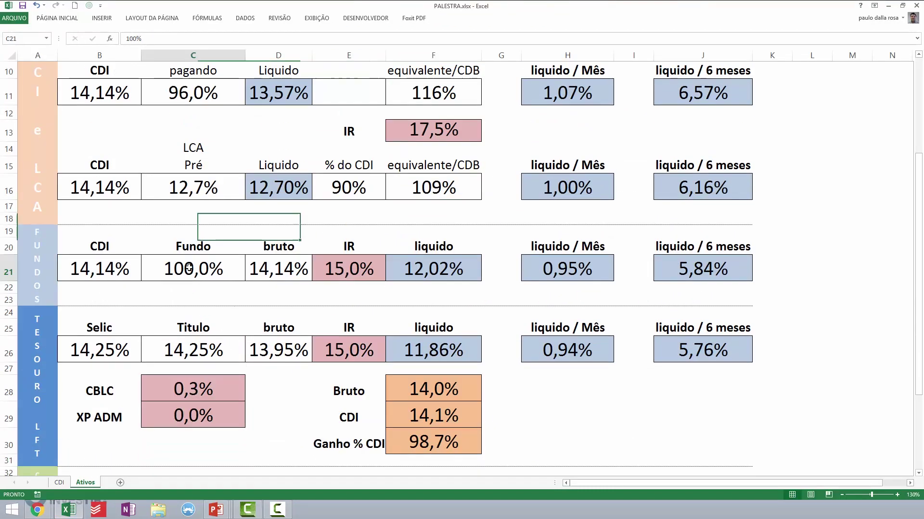
pyautogui.write('120')
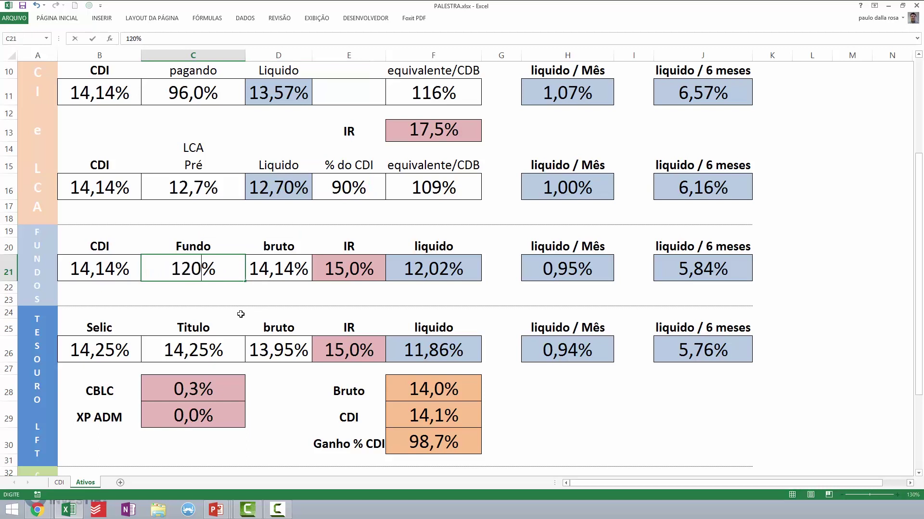
pyautogui.press('Return')
pyautogui.click(350, 270)
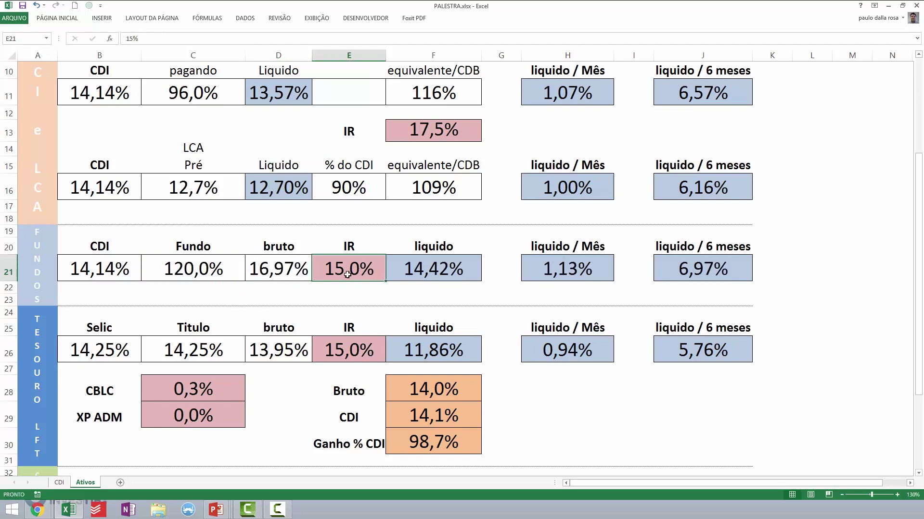
pyautogui.write('17,5')
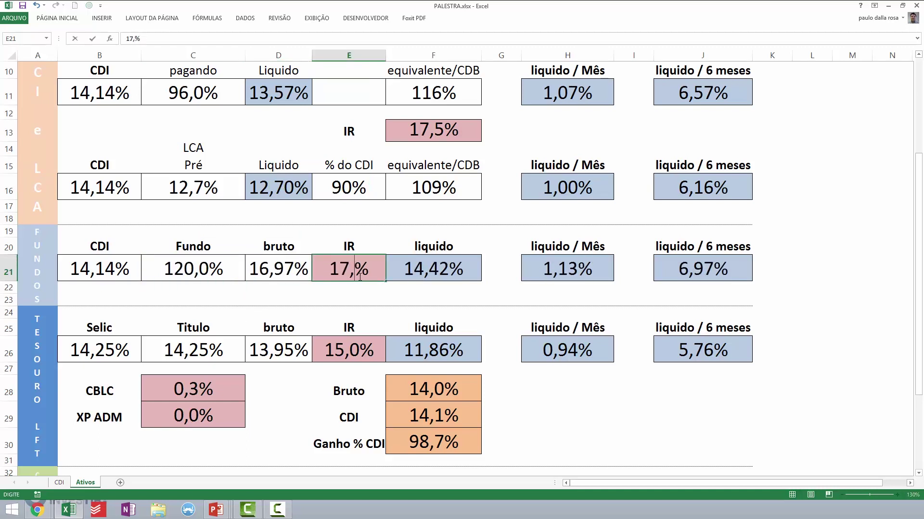
pyautogui.press('Return')
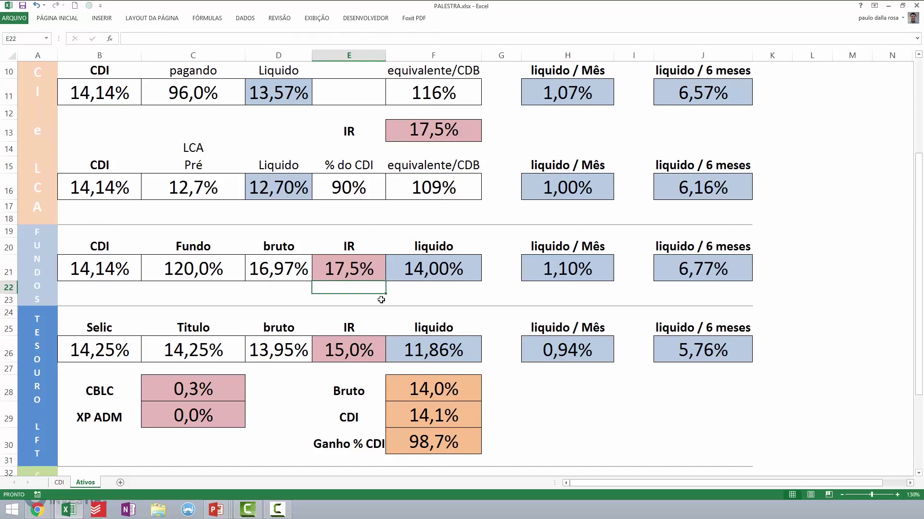
# Compare the FUNDOS block's net return in F21 with the LCA rate in C11 and its net return in D11
pyautogui.click(327, 303)
pyautogui.click(410, 274)
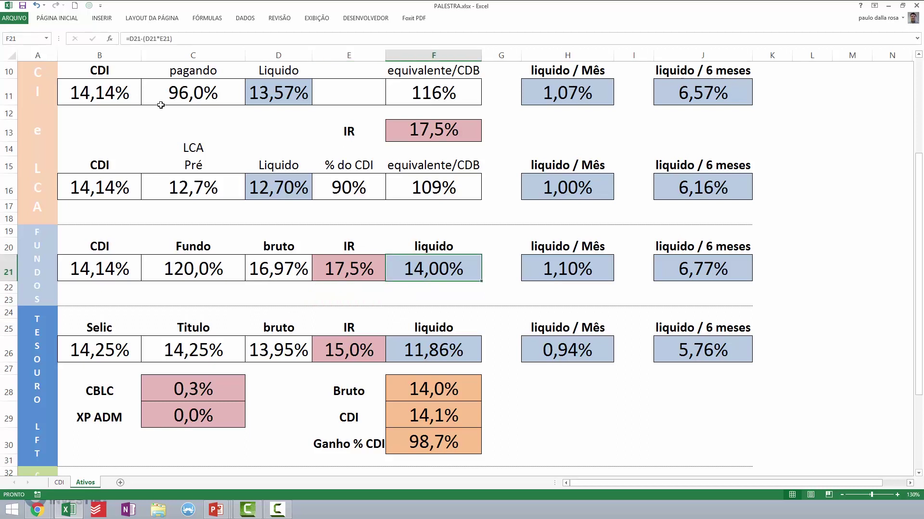
pyautogui.click(171, 92)
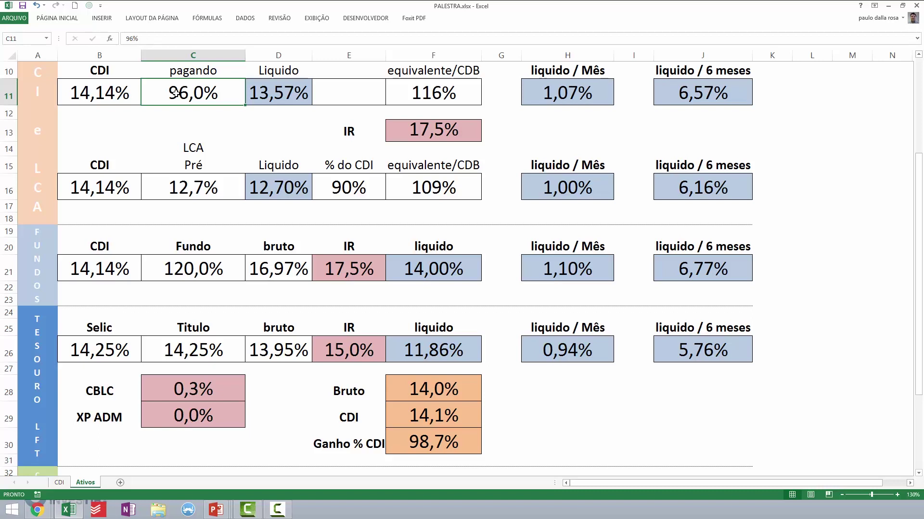
pyautogui.click(268, 96)
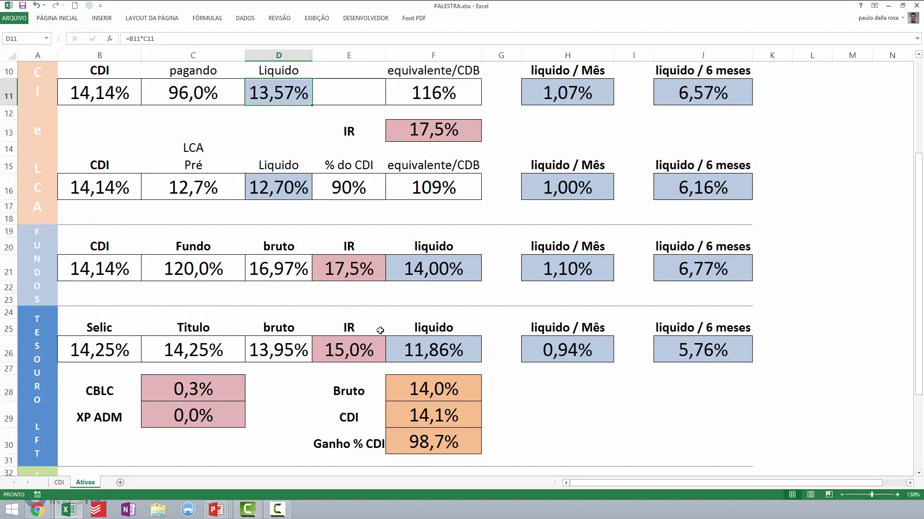
pyautogui.click(201, 268)
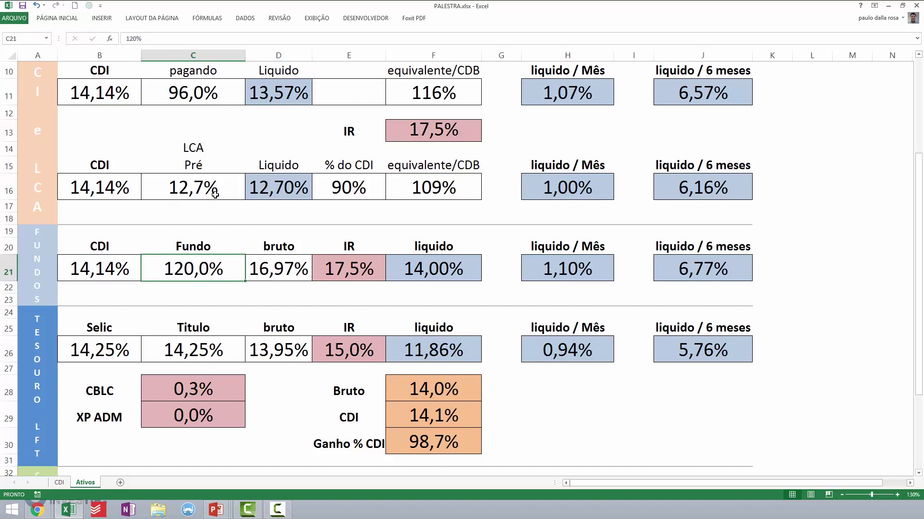
# Select the LCA rate in C11 of PALESTRA.xlsx, and advance the PowerPoint presentation to the Artesanal FIM slide
pyautogui.click(193, 85)
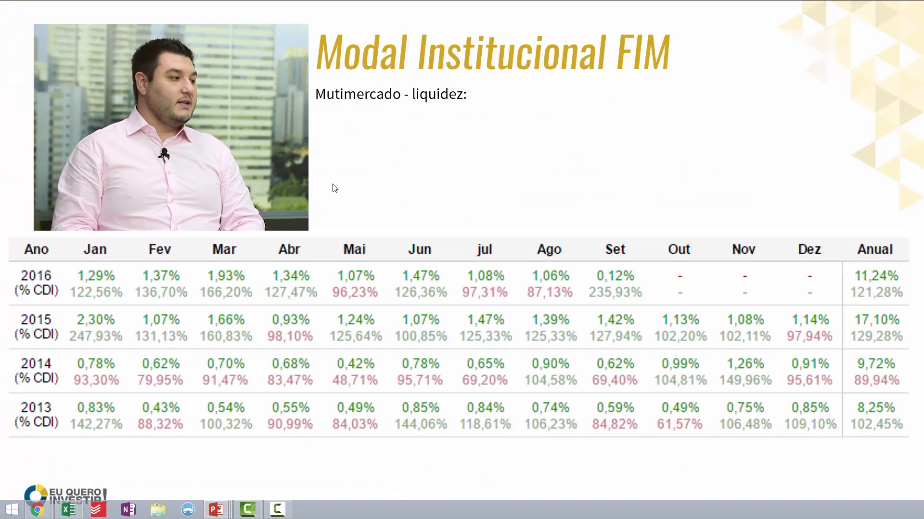
pyautogui.click(543, 173)
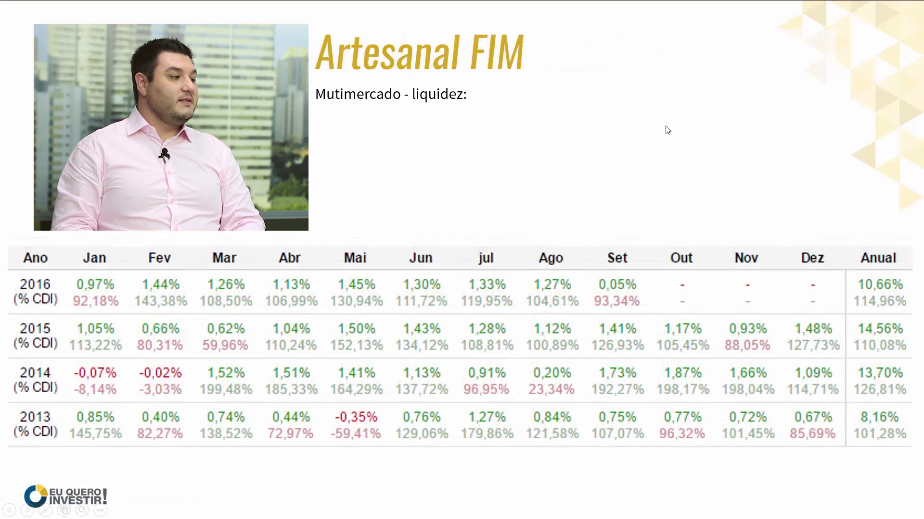
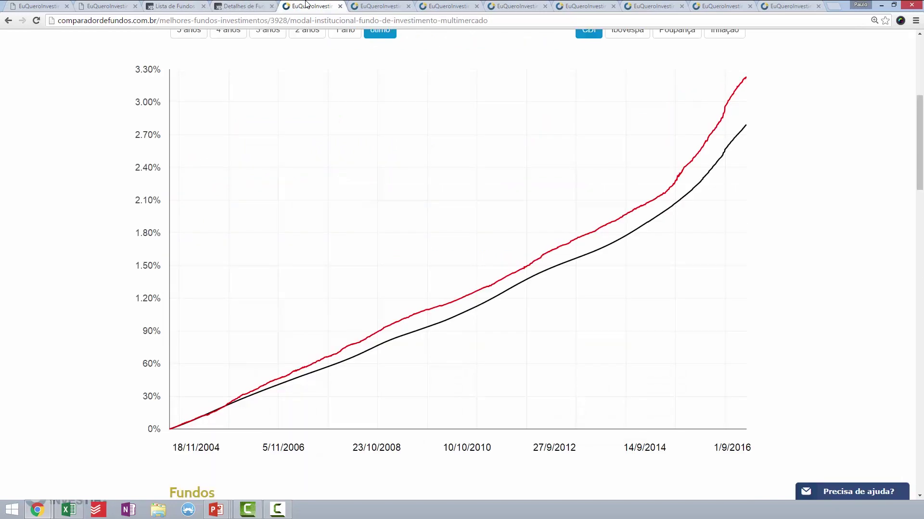
# Close the Artesanal fund's comparison page in Chrome and place Modal Institucional's comparison page ahead of the XP fund list
pyautogui.scroll(5, 481, 139)
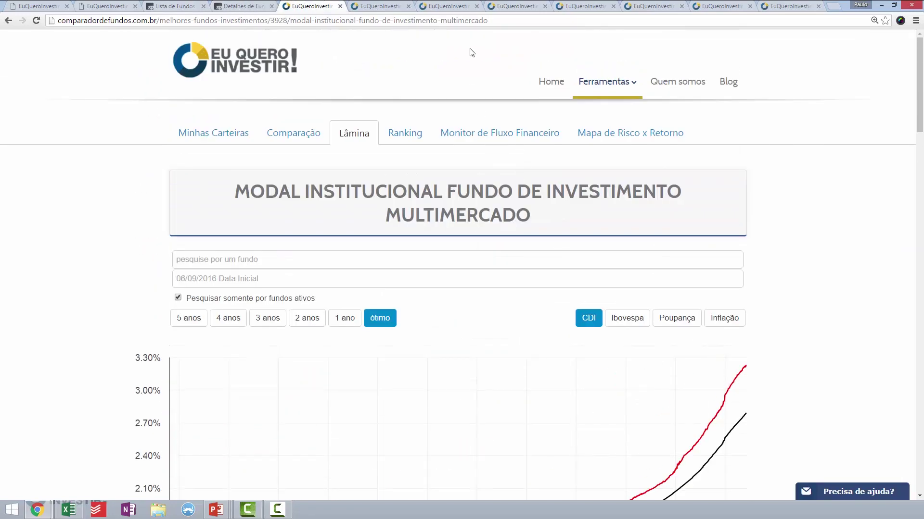
pyautogui.click(395, 5)
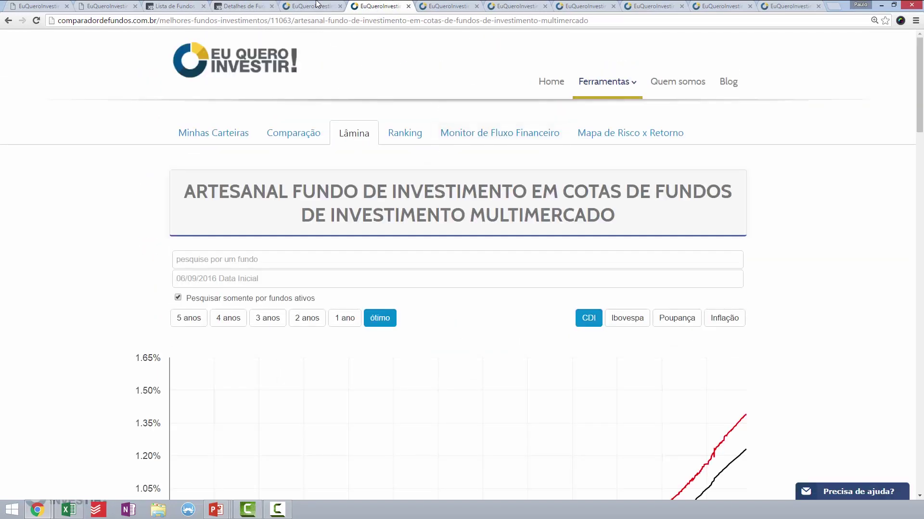
pyautogui.click(408, 6)
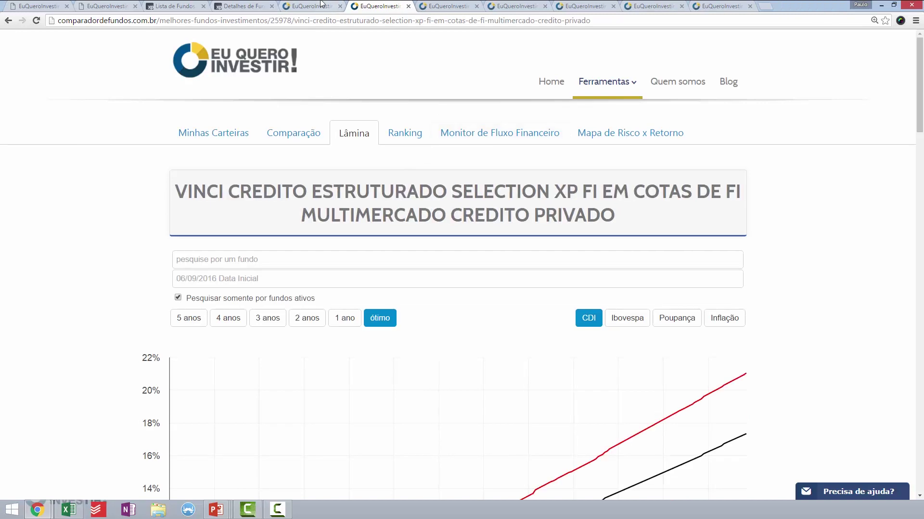
pyautogui.click(315, 6)
pyautogui.moveTo(280, 5); pyautogui.dragTo(185, 2)
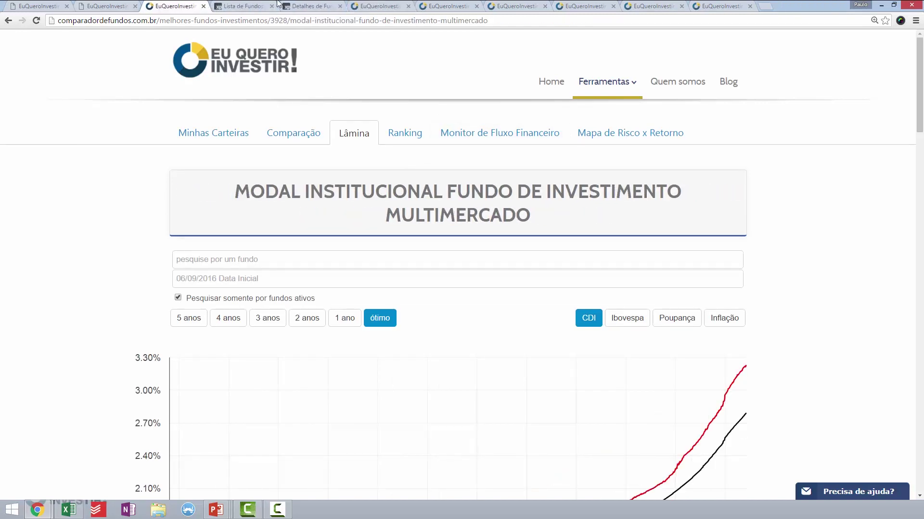
# Find "vinci" in the XP fund list and open Vinci Crédito Estruturado Selection XP's complete information in a new tab
pyautogui.click(244, 5)
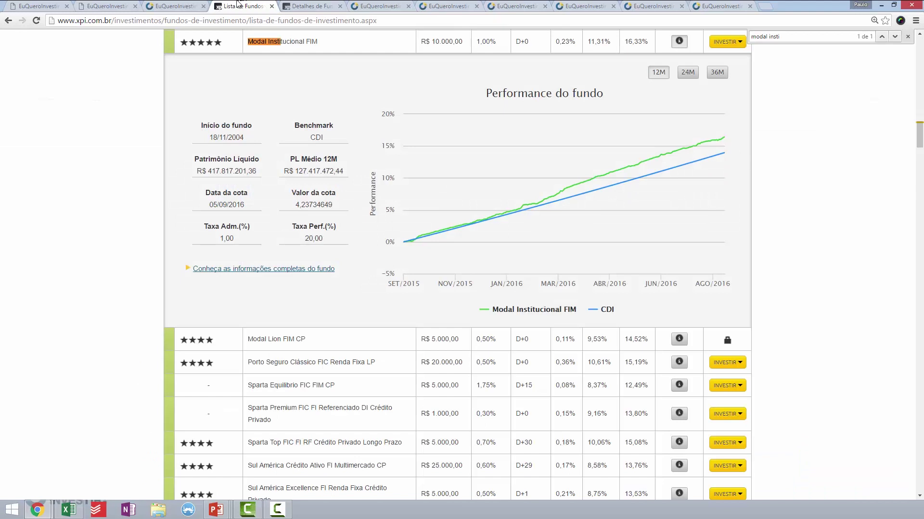
pyautogui.hotkey('ctrl', 'f')
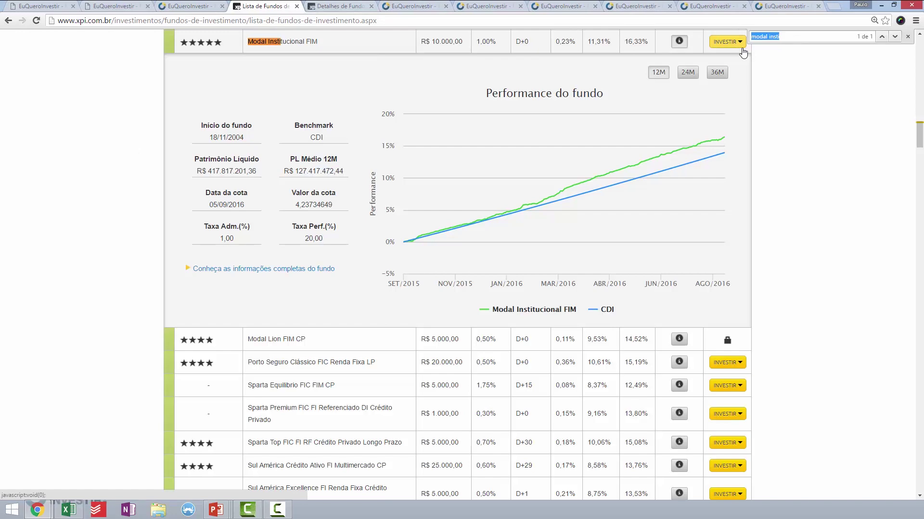
pyautogui.write('vinci')
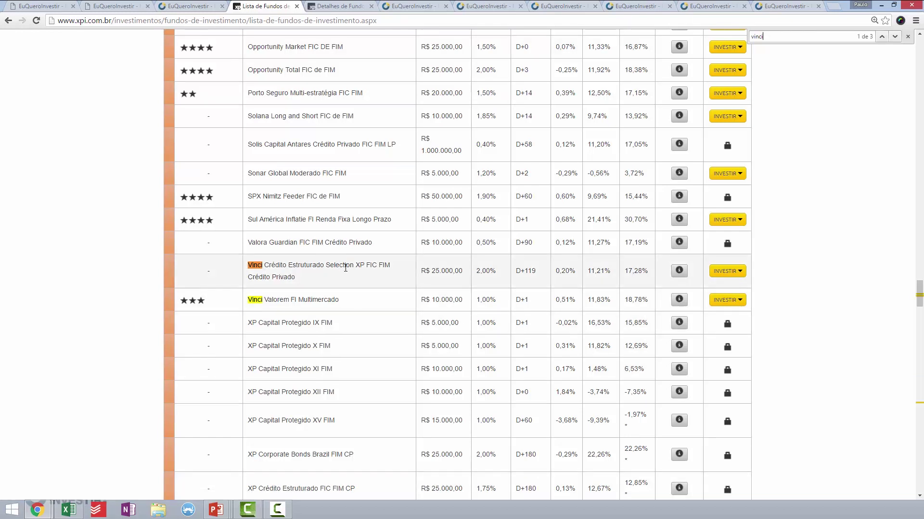
pyautogui.click(678, 271)
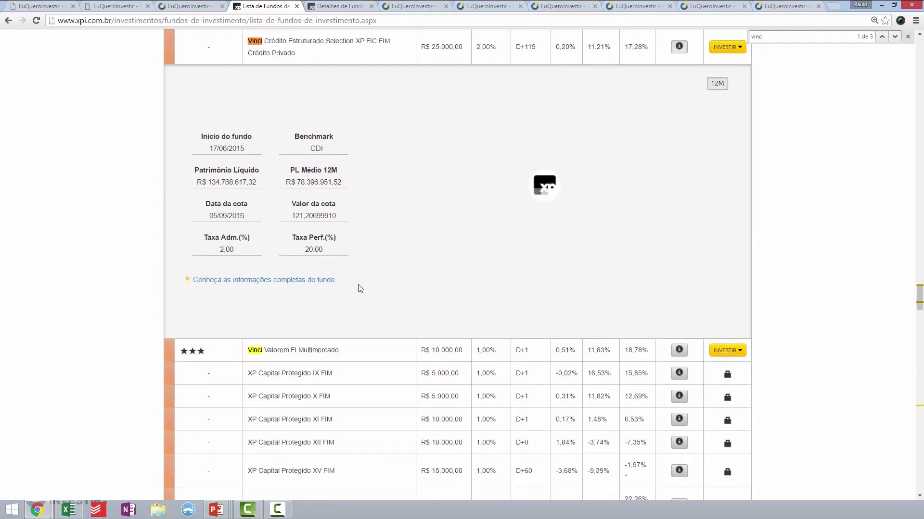
pyautogui.rightClick(237, 280)
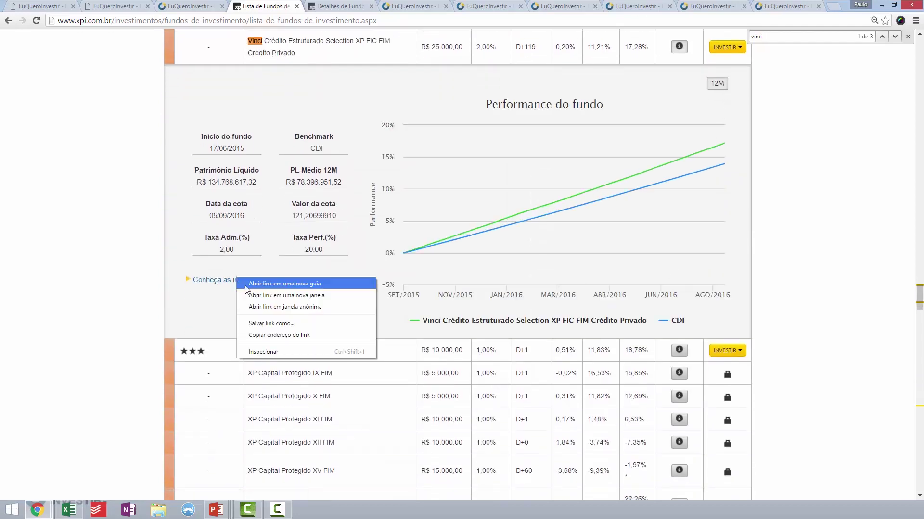
pyautogui.click(246, 285)
# Close the Modal Institucional FIM details page on the XP site
pyautogui.click(397, 5)
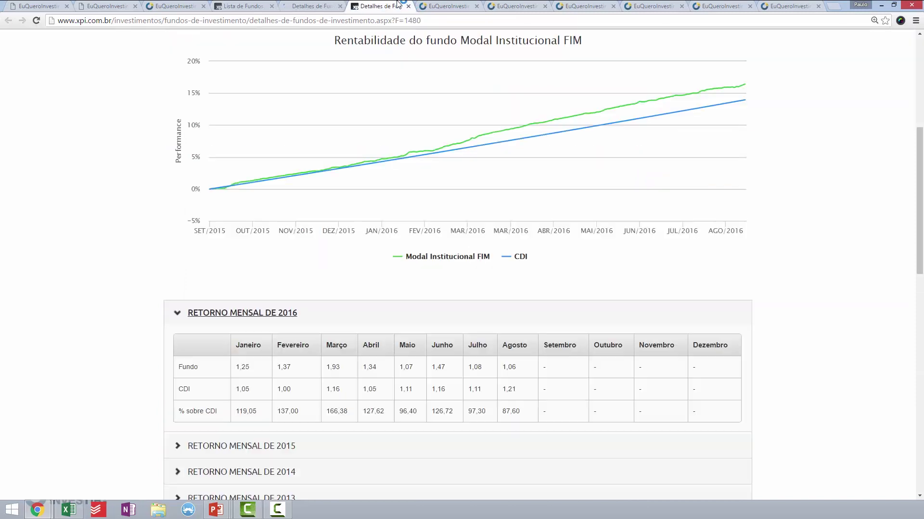
pyautogui.scroll(6, 433, 212)
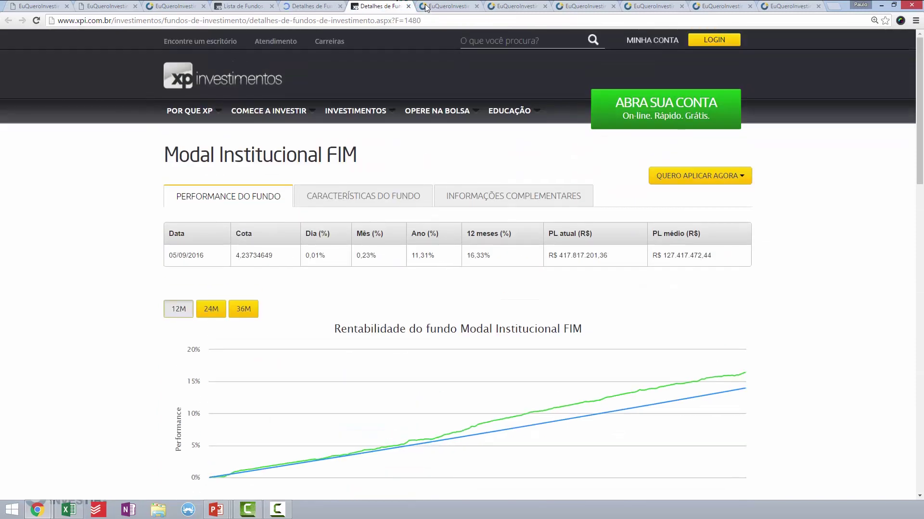
pyautogui.click(408, 7)
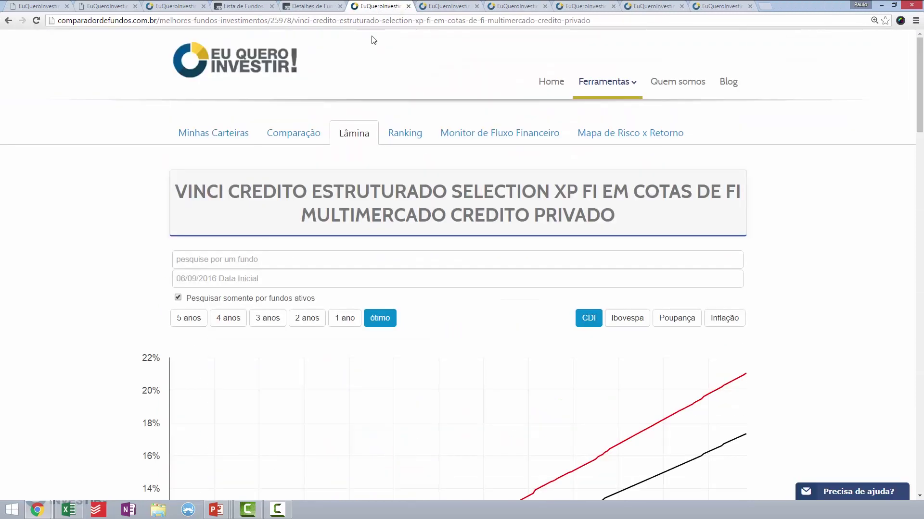
# Review Vinci Crédito Estruturado's performance chart and complementary information on the XP site, and expand its 2016 monthly returns table
pyautogui.click(313, 5)
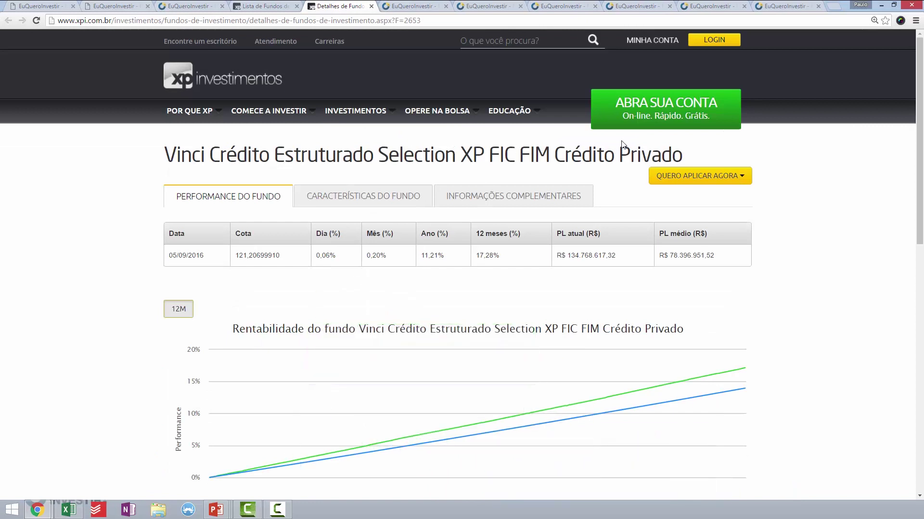
pyautogui.scroll(-2, 383, 325)
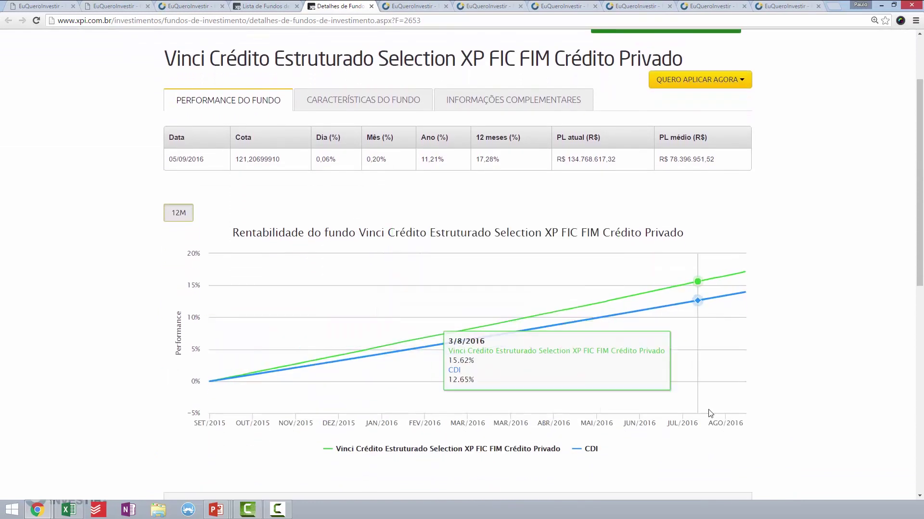
pyautogui.scroll(-2, 683, 399)
pyautogui.scroll(2, 625, 378)
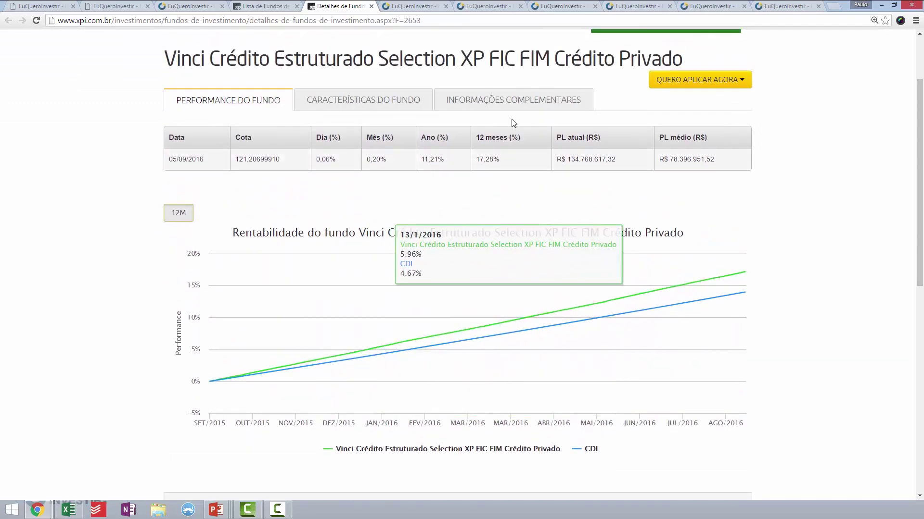
pyautogui.click(509, 101)
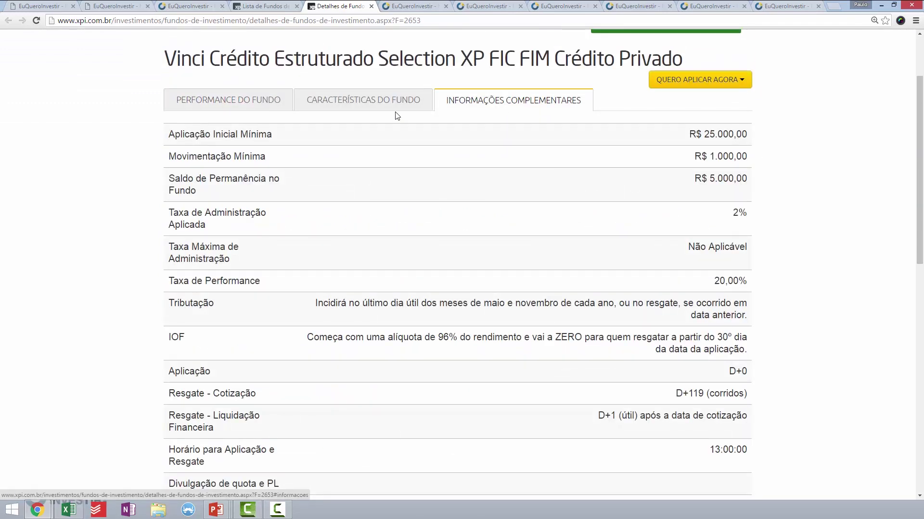
pyautogui.click(197, 109)
pyautogui.scroll(-3, 327, 380)
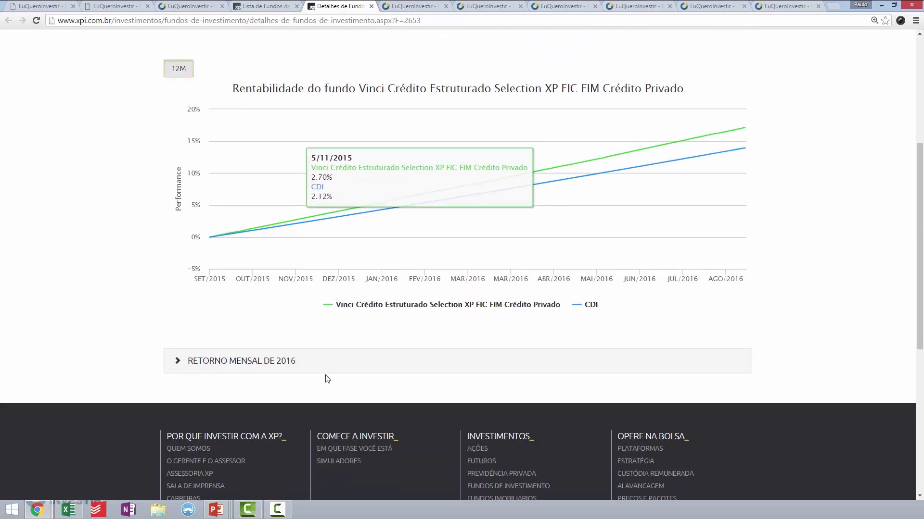
pyautogui.click(310, 369)
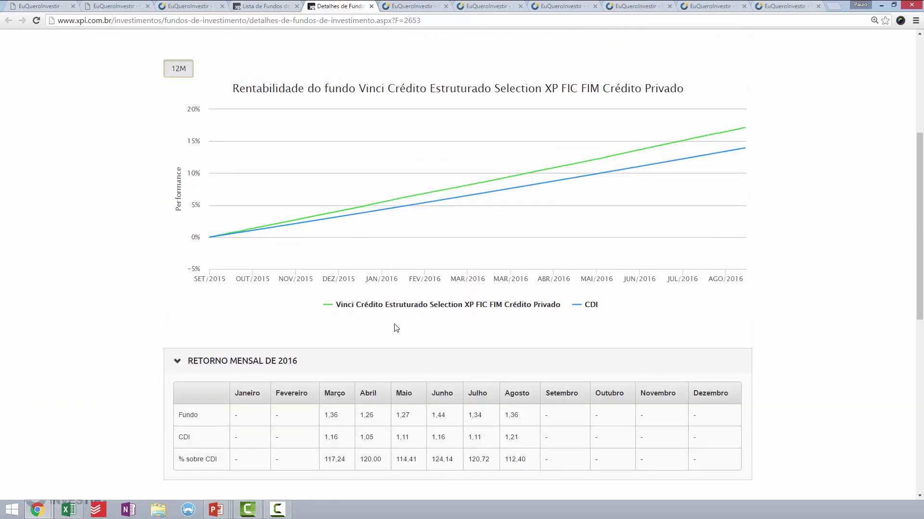
# Examine Vinci Crédito Estruturado's return chart against the CDI and its 2015 and 2016 monthly returns in the fund comparison site
pyautogui.click(431, 5)
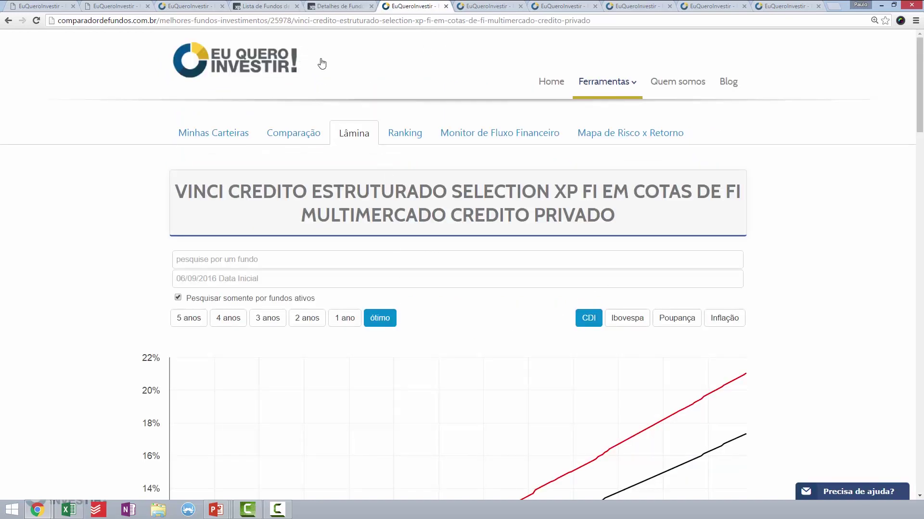
pyautogui.scroll(-8, 438, 268)
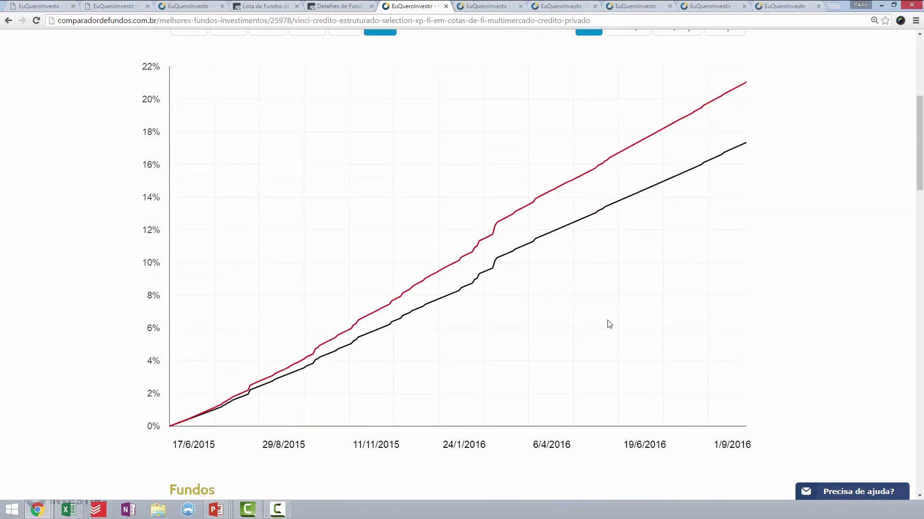
pyautogui.scroll(-6, 596, 353)
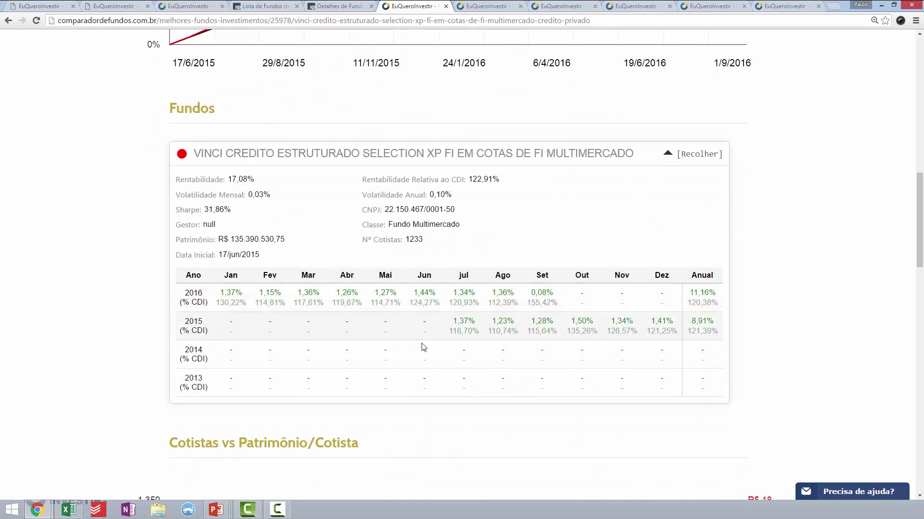
pyautogui.scroll(5, 563, 320)
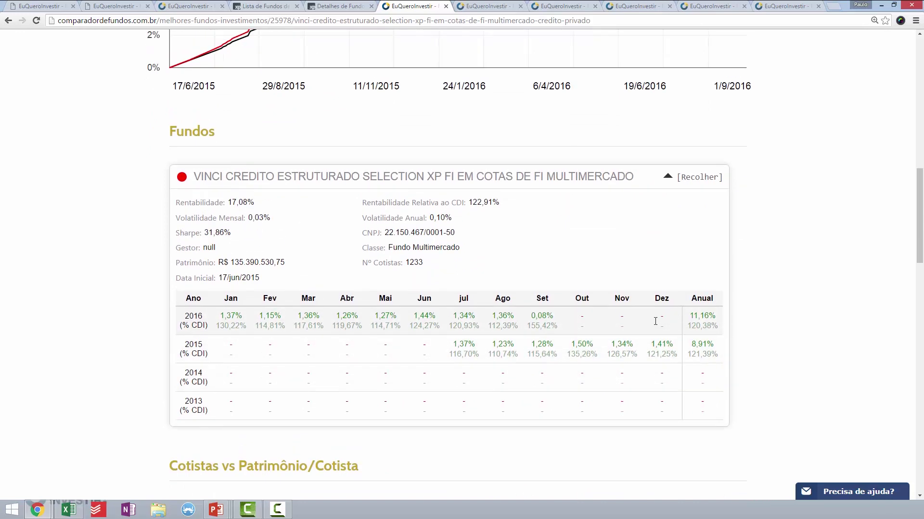
pyautogui.scroll(2, 562, 320)
pyautogui.moveTo(392, 277)
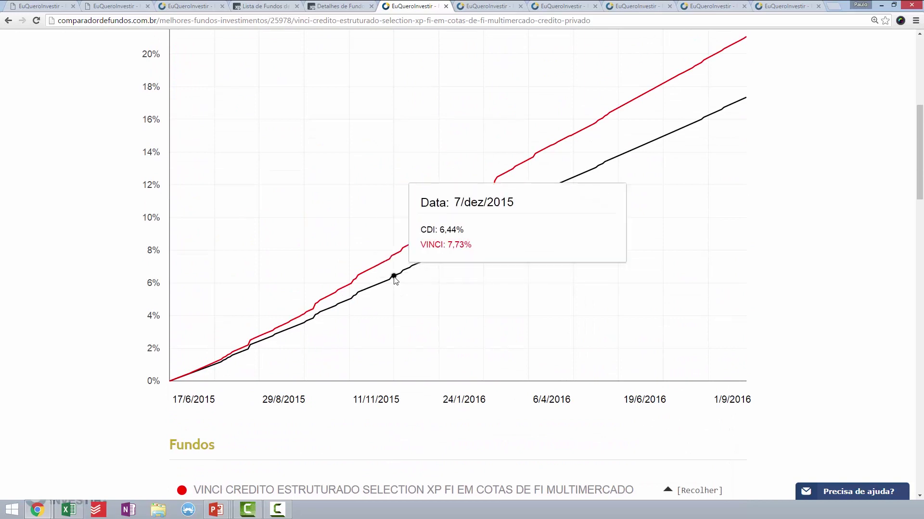
pyautogui.scroll(2, 397, 287)
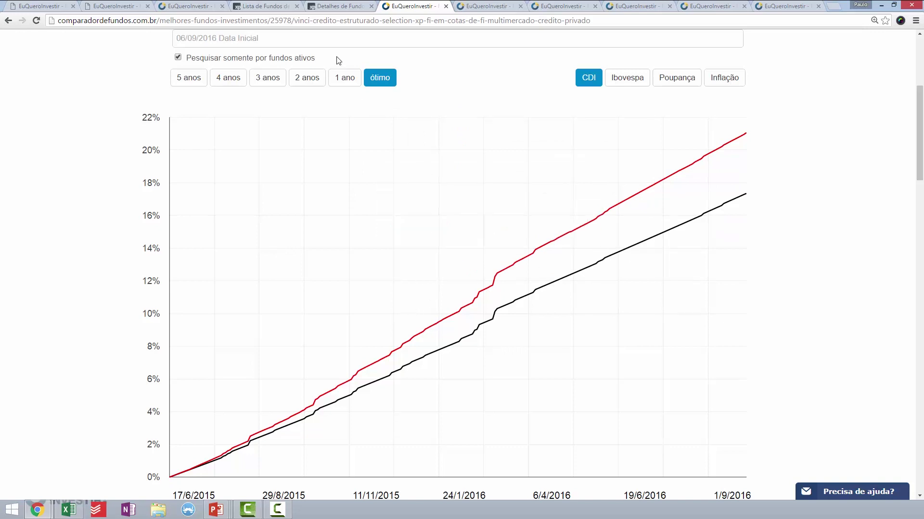
# Return to Vinci Crédito Estruturado's XP details page and review the fees, taxation and redemption terms in its complementary information
pyautogui.click(352, 6)
pyautogui.scroll(2, 552, 354)
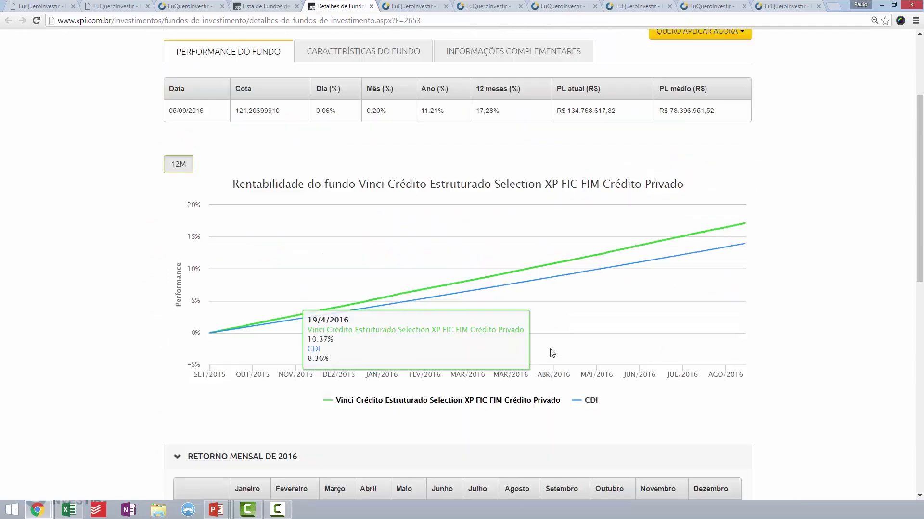
pyautogui.scroll(2, 552, 353)
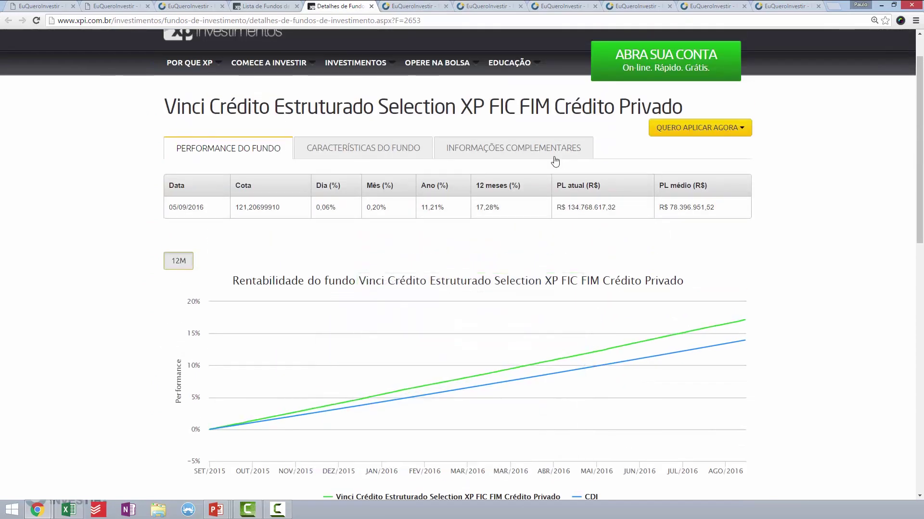
pyautogui.click(536, 152)
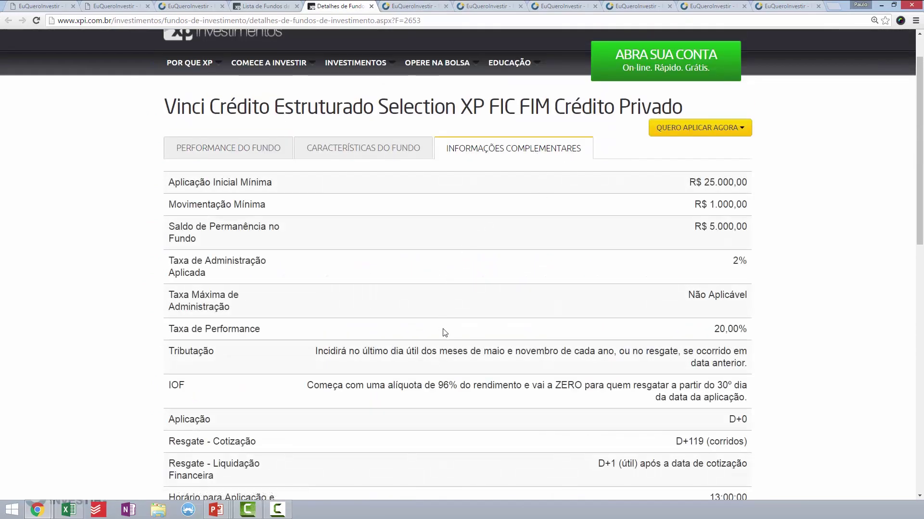
pyautogui.scroll(-2, 453, 351)
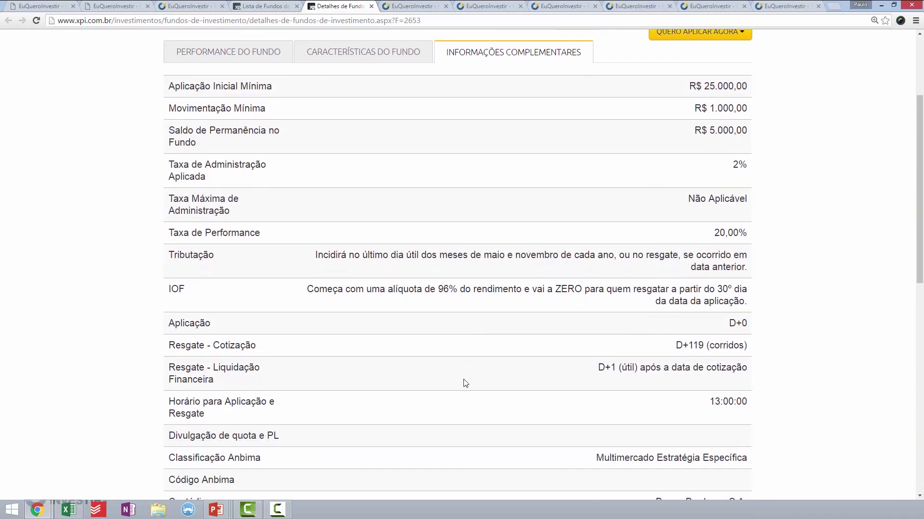
pyautogui.scroll(-1, 487, 402)
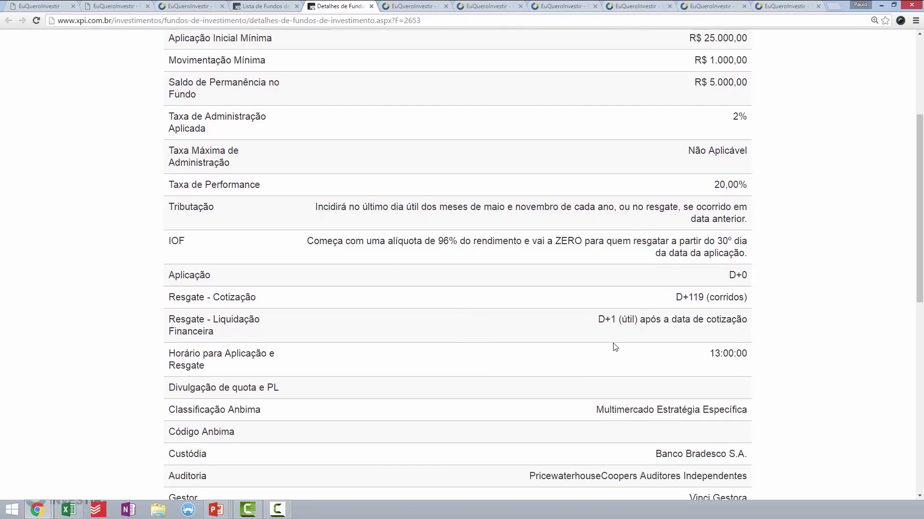
# Highlight Vinci Crédito Estruturado's redemption quotation and financial settlement periods in the complementary information
pyautogui.moveTo(675, 298); pyautogui.dragTo(755, 285)
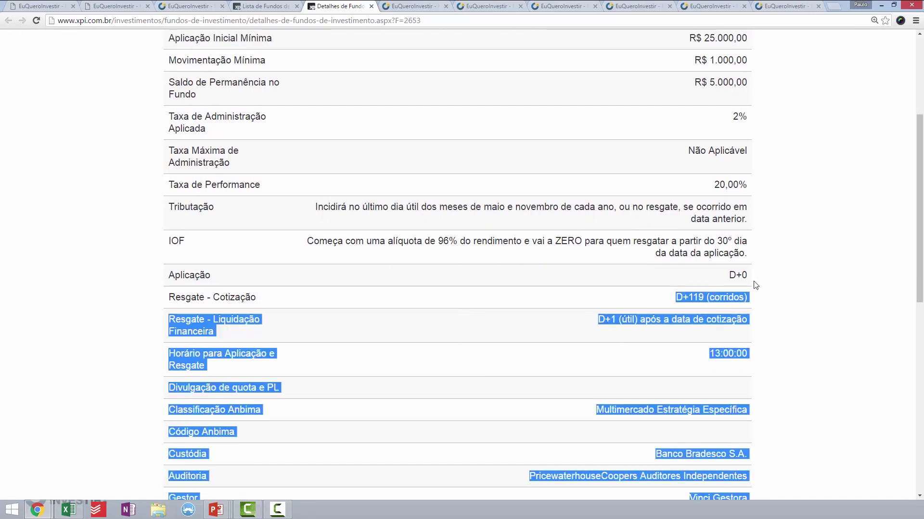
pyautogui.click(645, 315)
pyautogui.moveTo(606, 320); pyautogui.dragTo(637, 320)
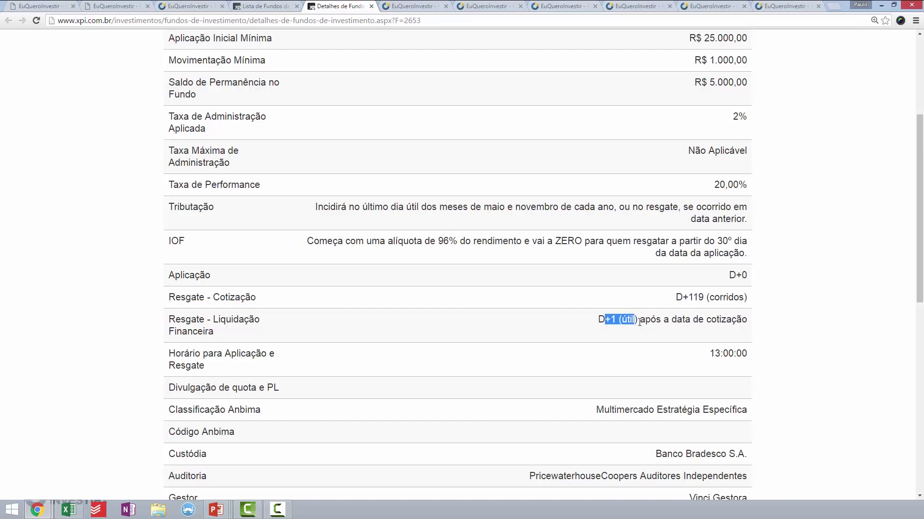
pyautogui.click(713, 292)
pyautogui.moveTo(707, 295); pyautogui.dragTo(705, 295)
pyautogui.scroll(1, 725, 385)
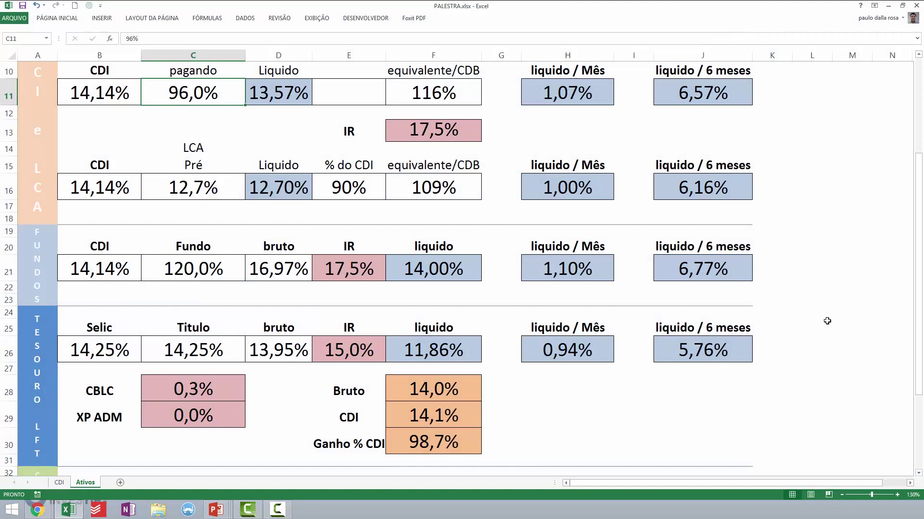
# Set the post-fixed LCA's payout to 89% of the CDI
pyautogui.click(248, 143)
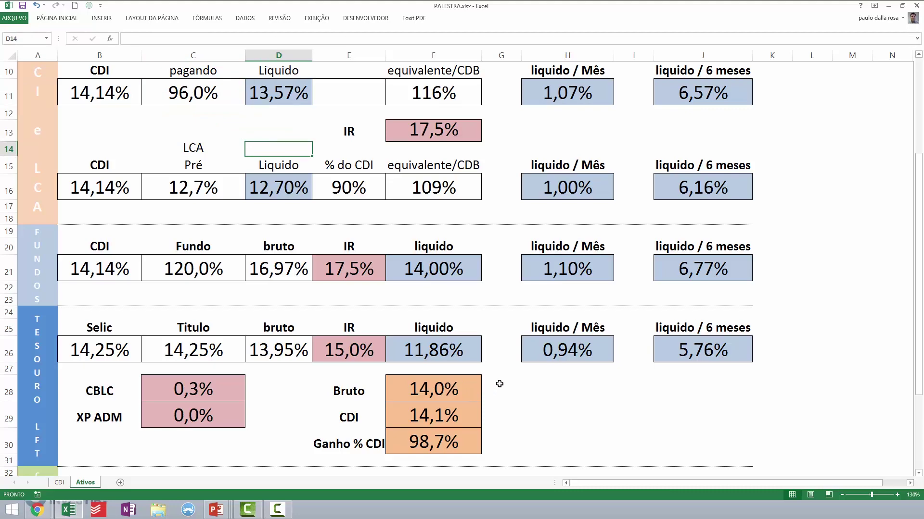
pyautogui.scroll(2, 441, 277)
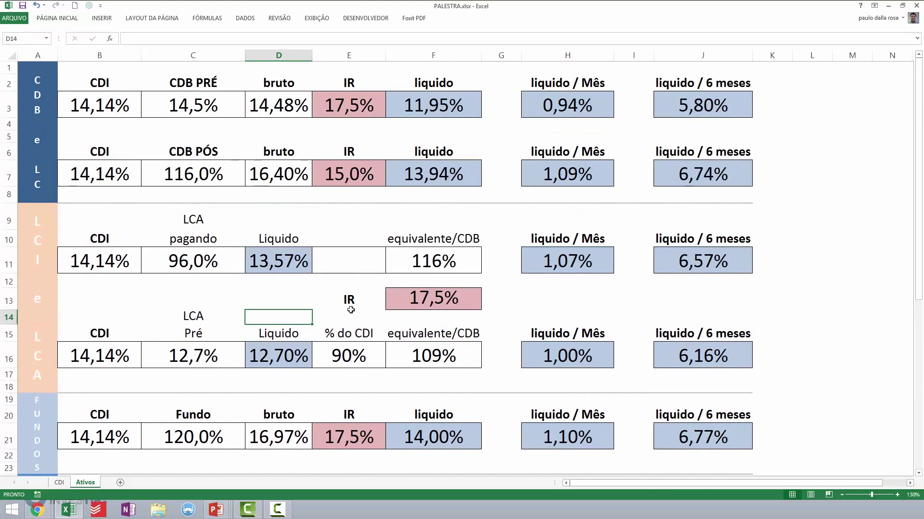
pyautogui.click(189, 264)
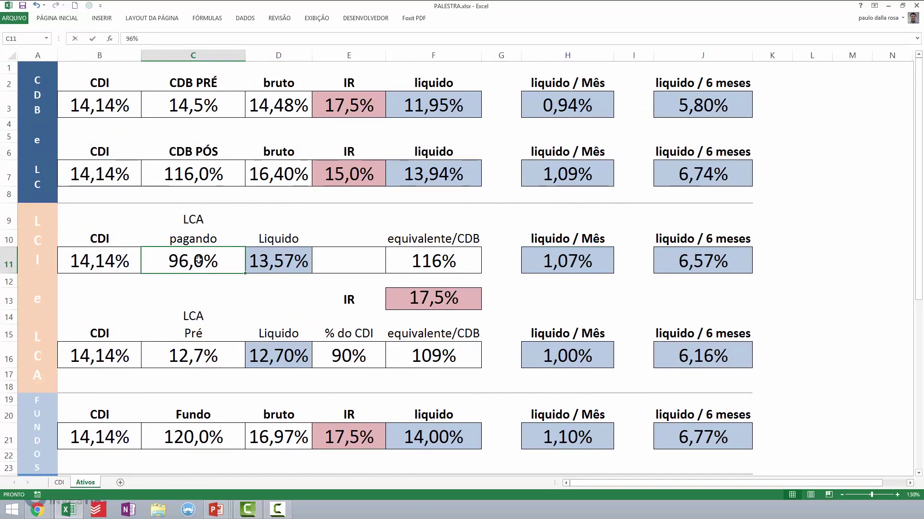
pyautogui.write('89')
pyautogui.press('Return')
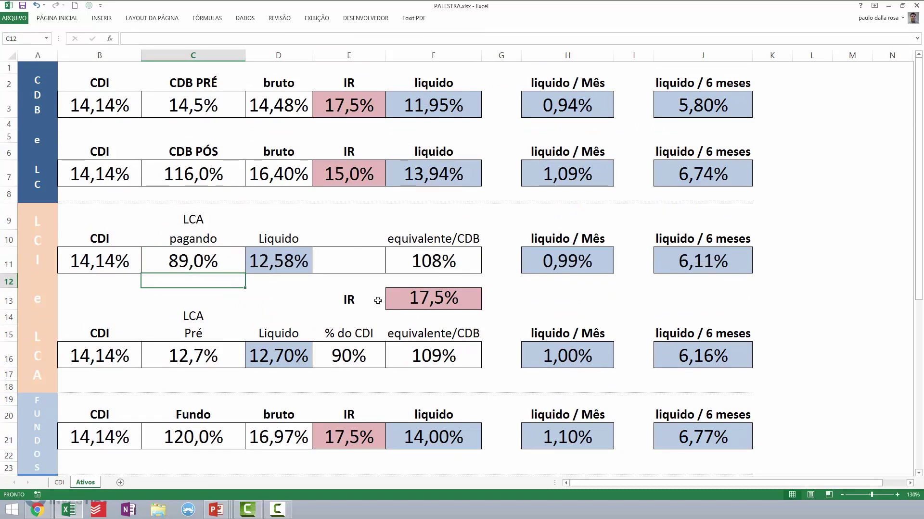
# Set the income tax rate in the LCI and LCA section to 20% and check the post-fixed LCA's CDB equivalent
pyautogui.click(427, 301)
pyautogui.write('20')
pyautogui.press('Return')
pyautogui.click(529, 291)
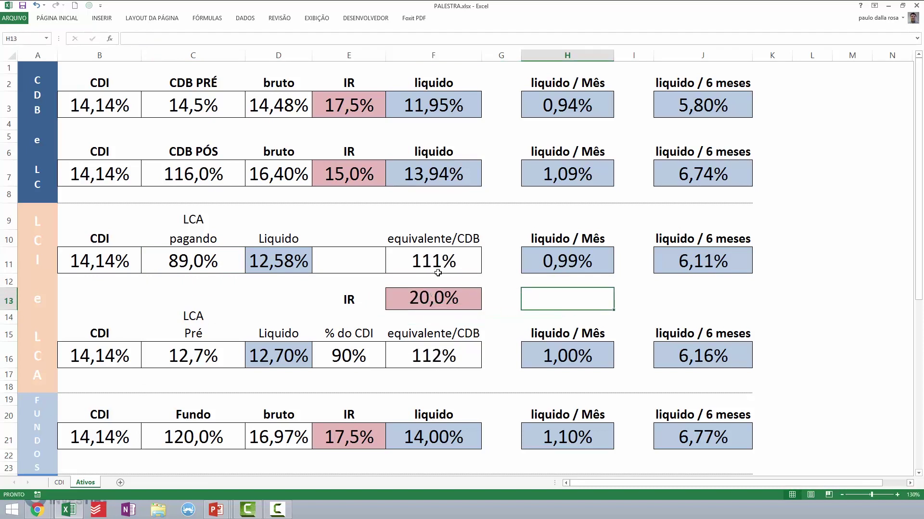
pyautogui.click(437, 255)
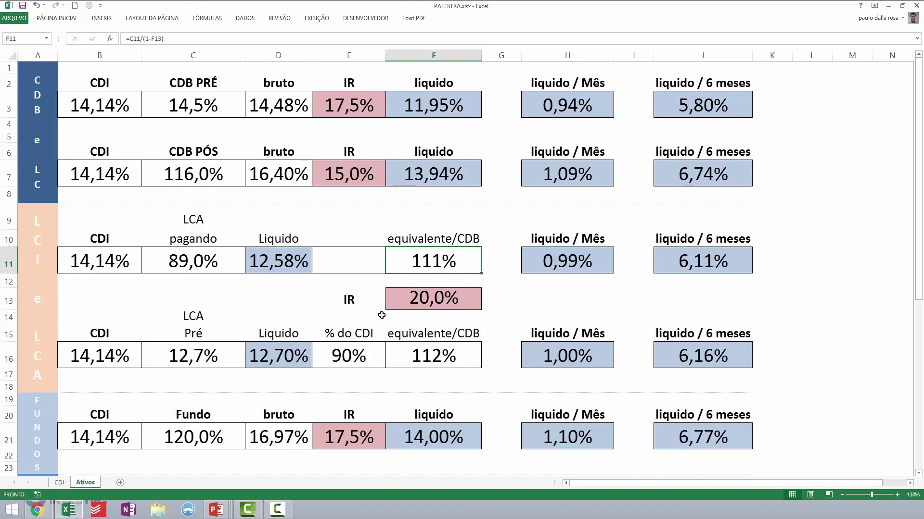
# Set the income tax rate for the fund paying 120% of the CDI to 20% and compare its net return with the LCA's
pyautogui.scroll(-3, 399, 332)
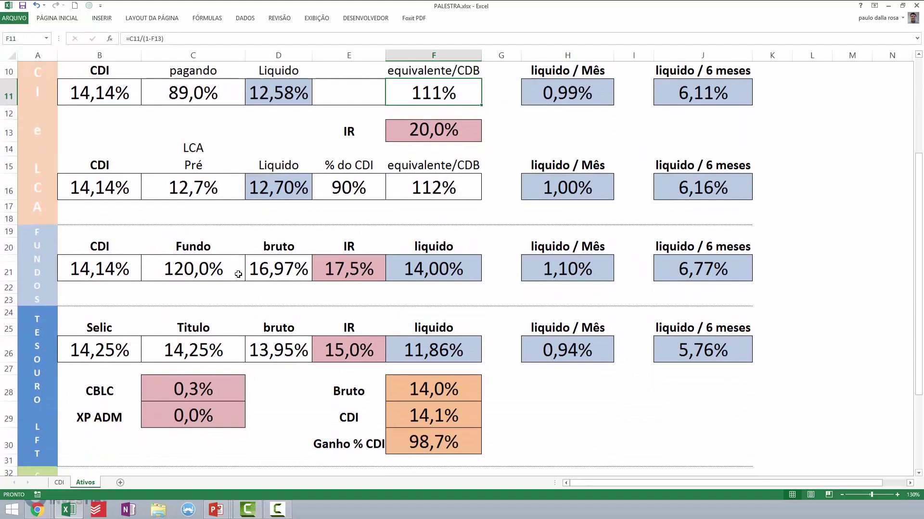
pyautogui.click(190, 267)
pyautogui.click(337, 268)
pyautogui.write('20')
pyautogui.press('Return')
pyautogui.click(426, 270)
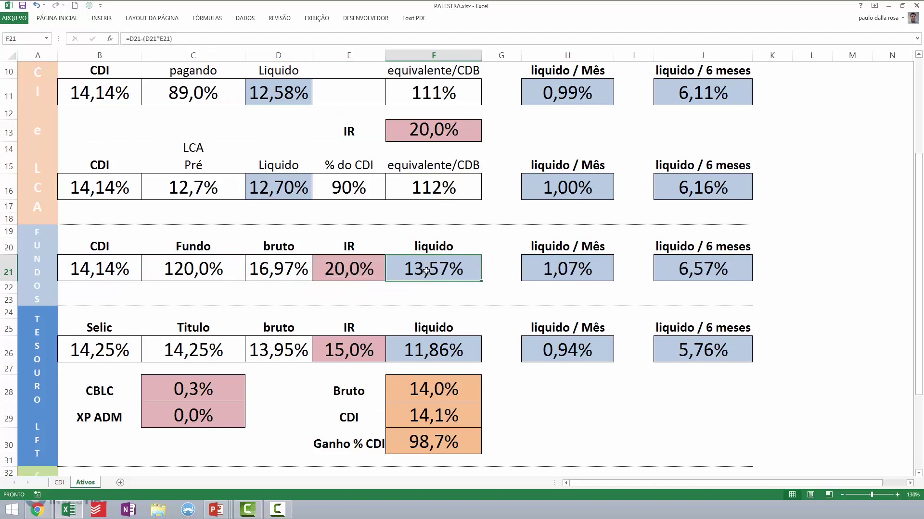
pyautogui.click(266, 88)
pyautogui.click(438, 267)
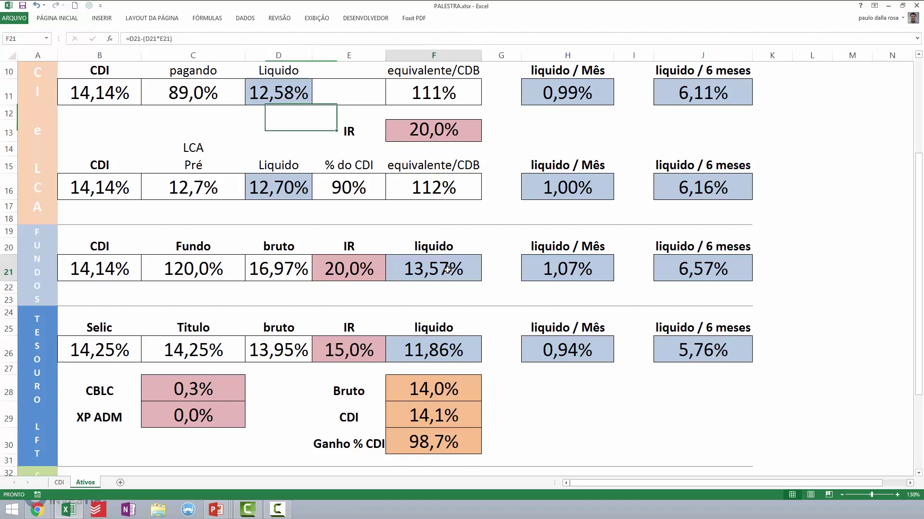
# Set the post-fixed LCA's payout to 82% of the CDI and review the resulting returns
pyautogui.click(198, 96)
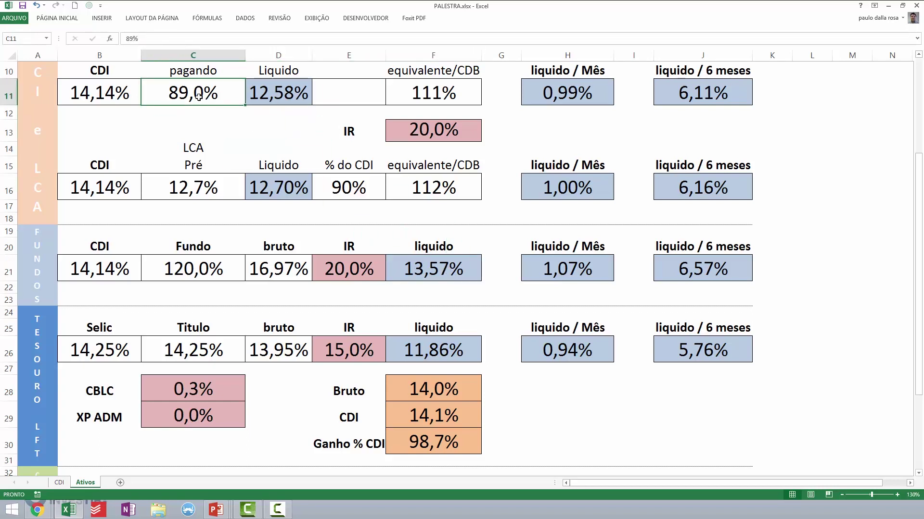
pyautogui.write('82')
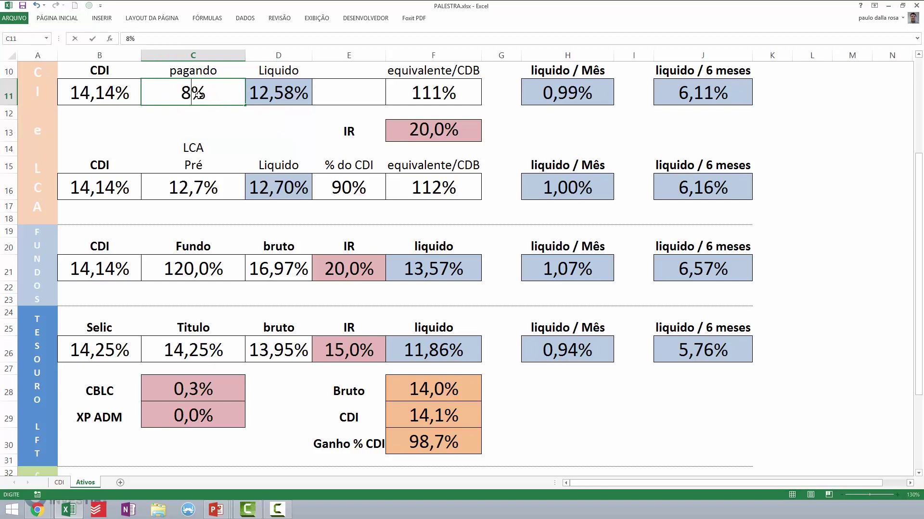
pyautogui.press('Return')
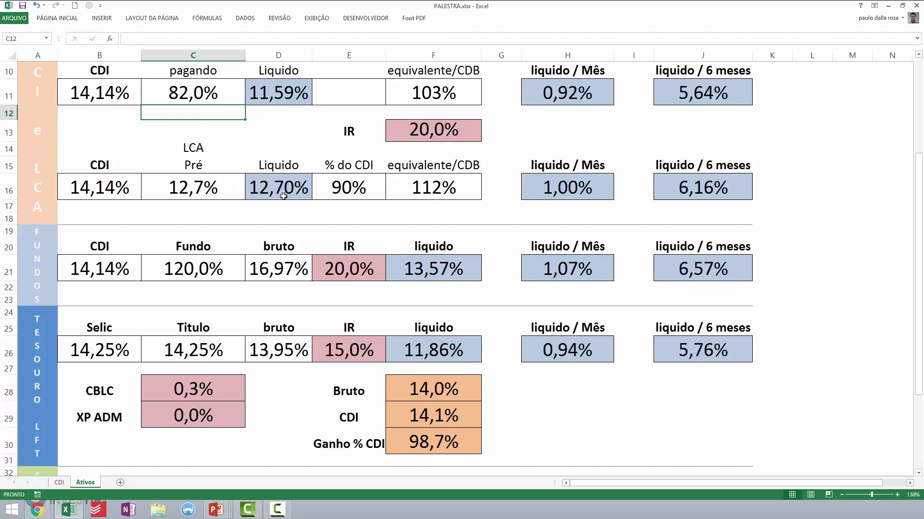
pyautogui.scroll(2, 279, 202)
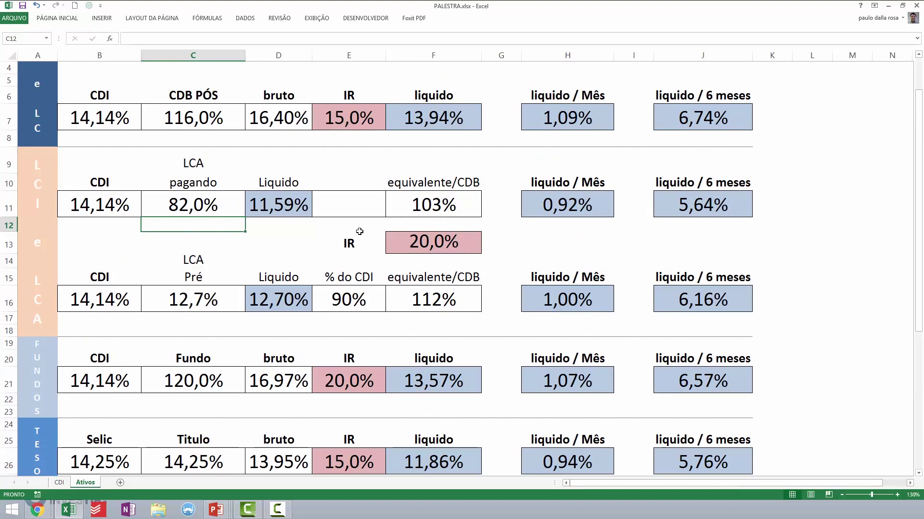
pyautogui.scroll(-1, 433, 269)
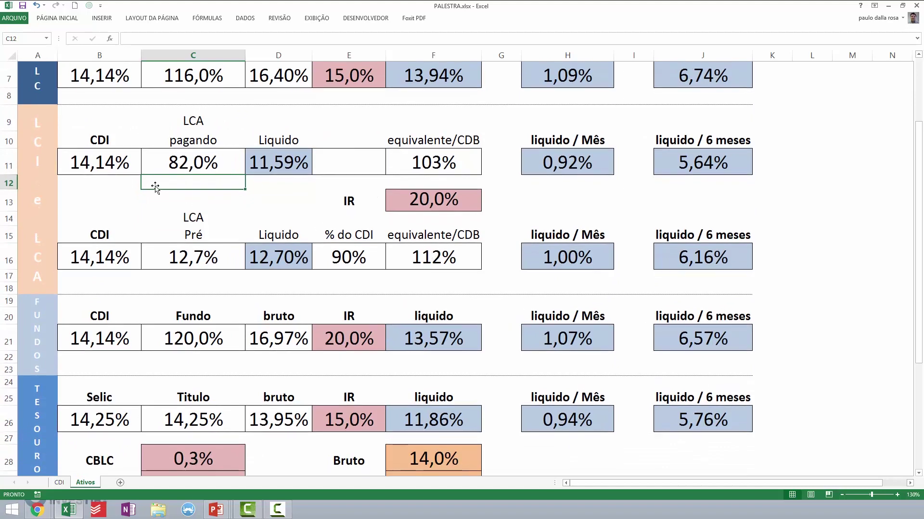
# Set the post-fixed LCA's payout to 92% of the CDI and check its CDB equivalent
pyautogui.click(197, 163)
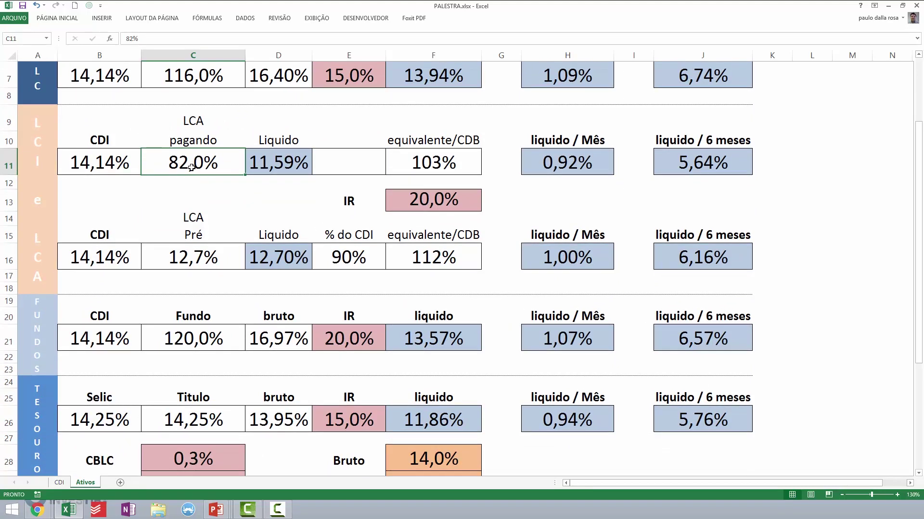
pyautogui.write('92')
pyautogui.press('Return')
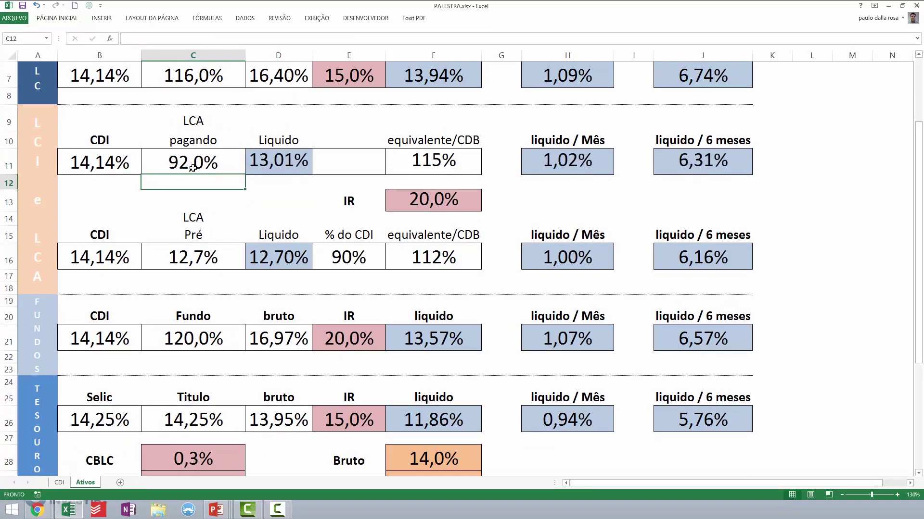
pyautogui.click(422, 161)
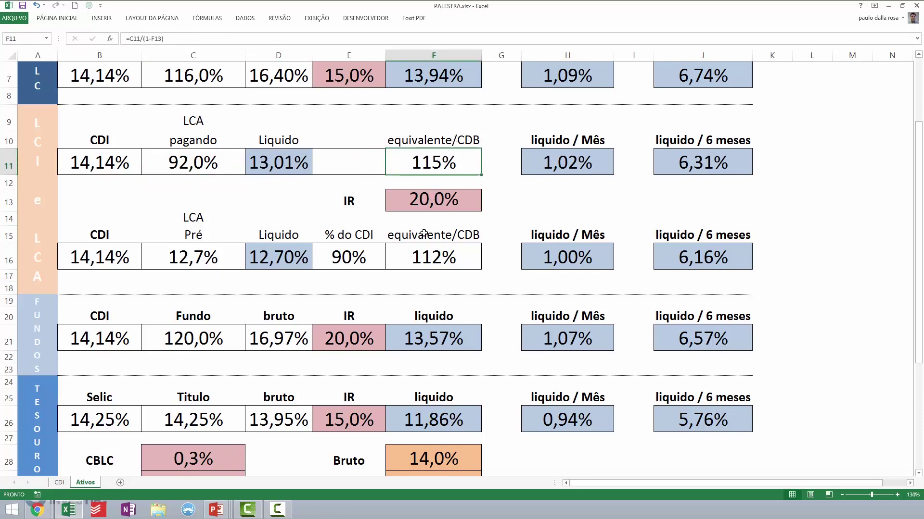
# Compare the fund's net return with the post-fixed LCA's net return
pyautogui.scroll(-2, 417, 254)
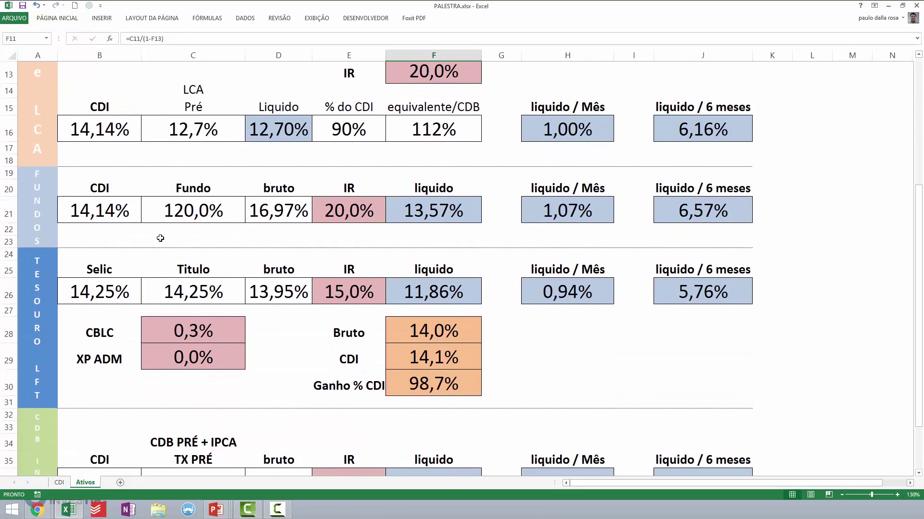
pyautogui.click(184, 213)
pyautogui.click(435, 211)
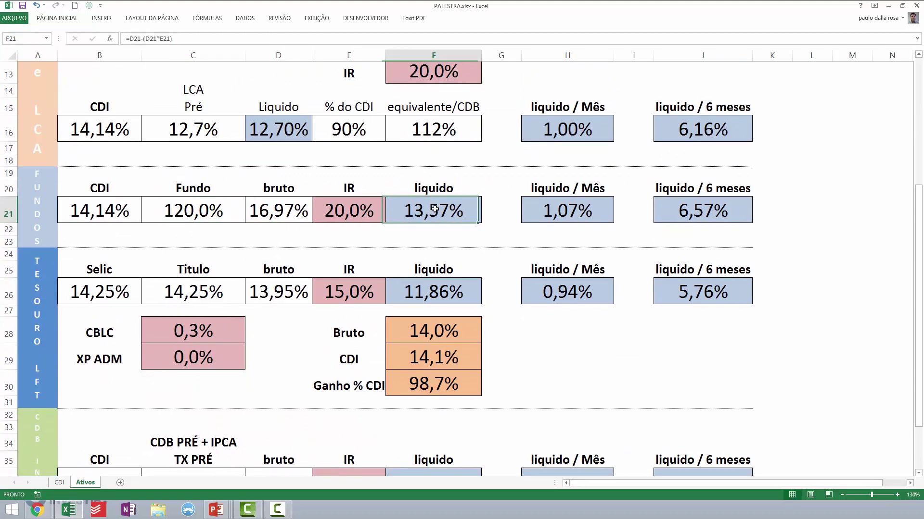
pyautogui.scroll(1, 385, 183)
pyautogui.click(291, 93)
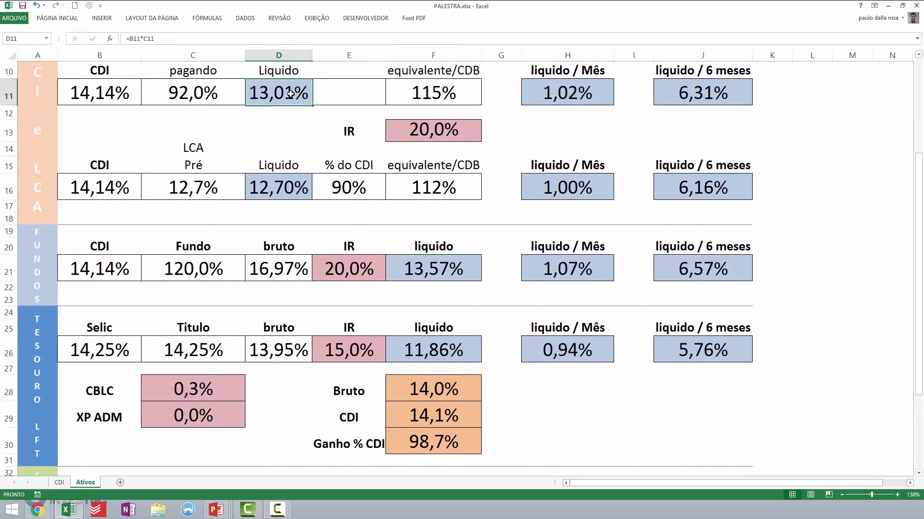